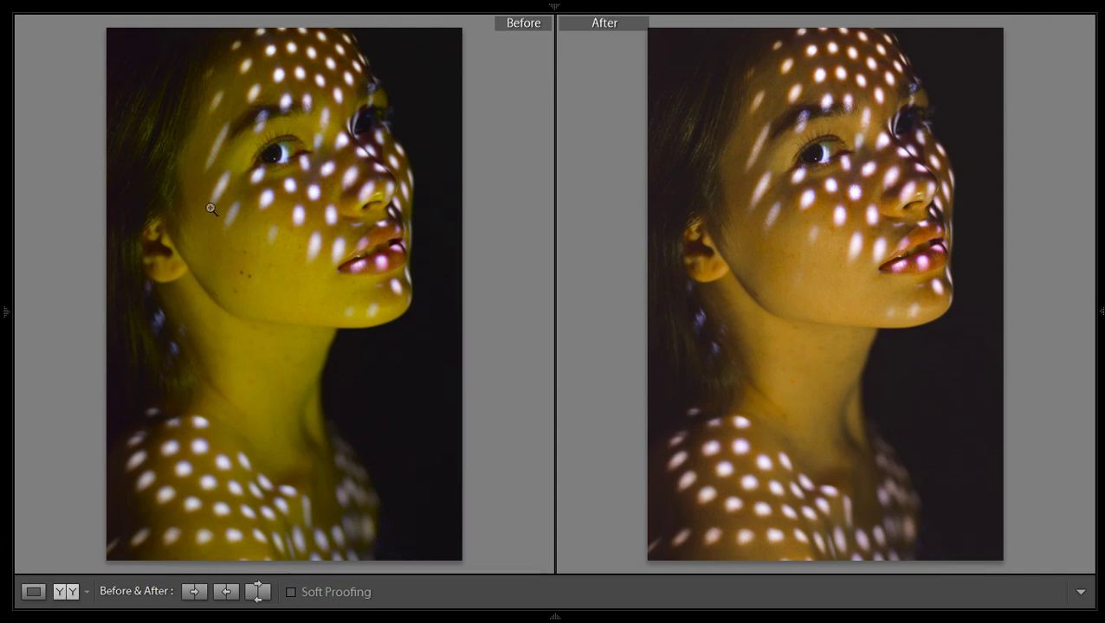
# Return to single Loupe view, show the Develop panel, and reset the portrait's edits
pyautogui.click(33, 591)
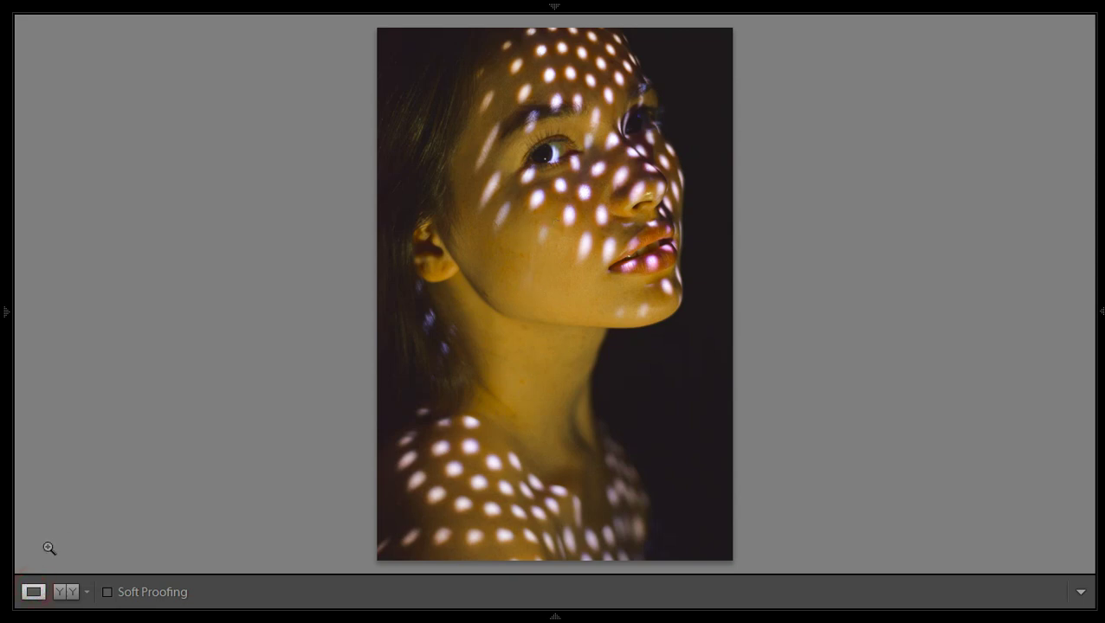
pyautogui.click(65, 591)
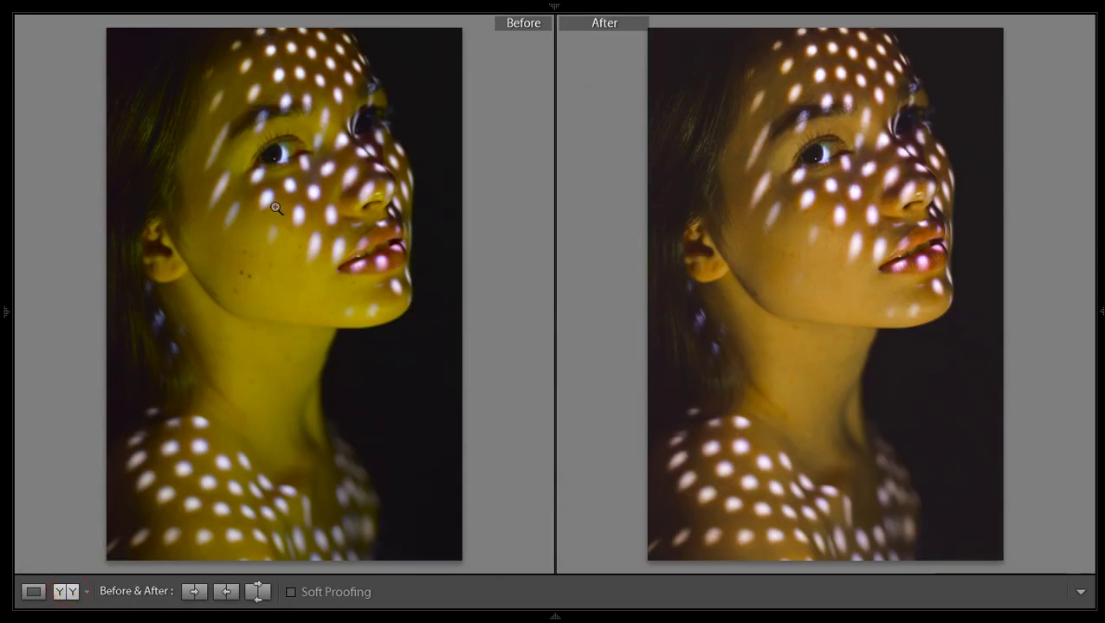
pyautogui.click(33, 591)
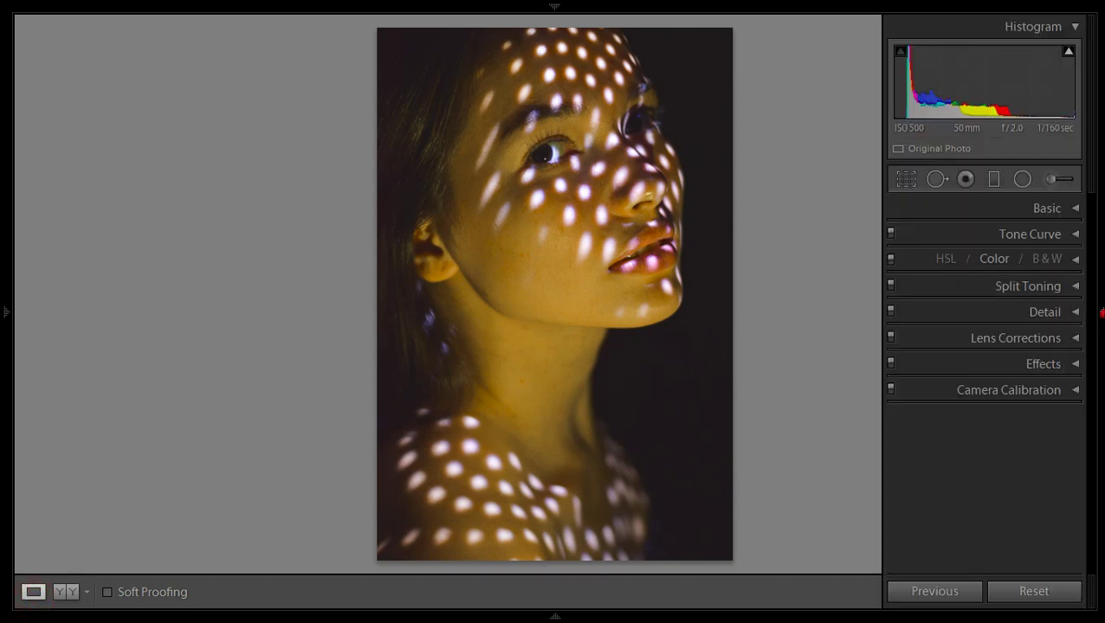
pyautogui.click(1100, 312)
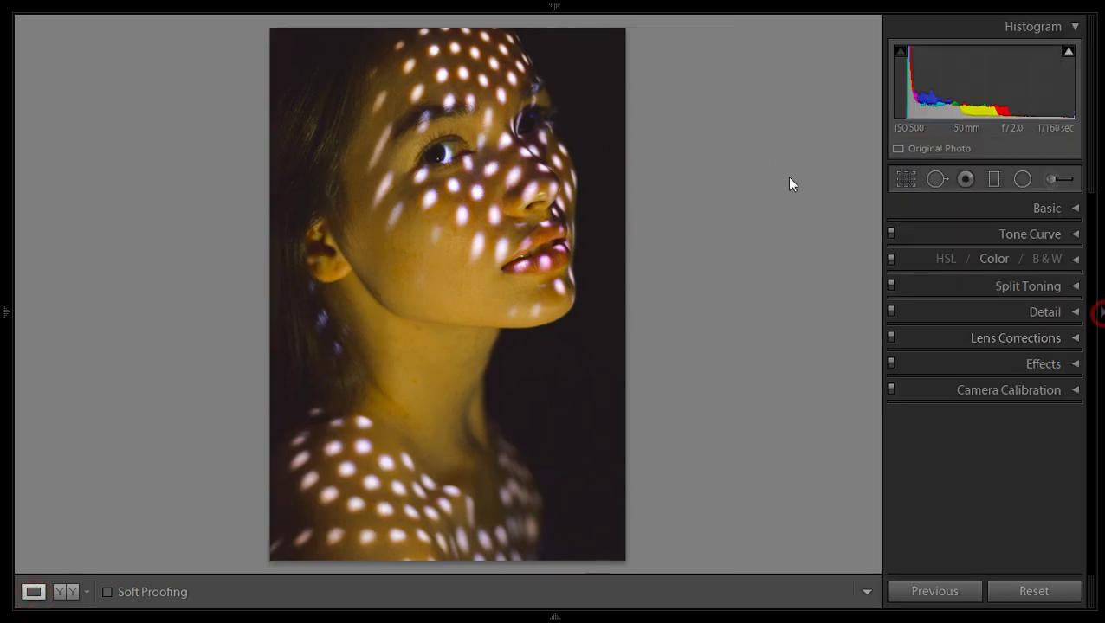
pyautogui.click(1024, 592)
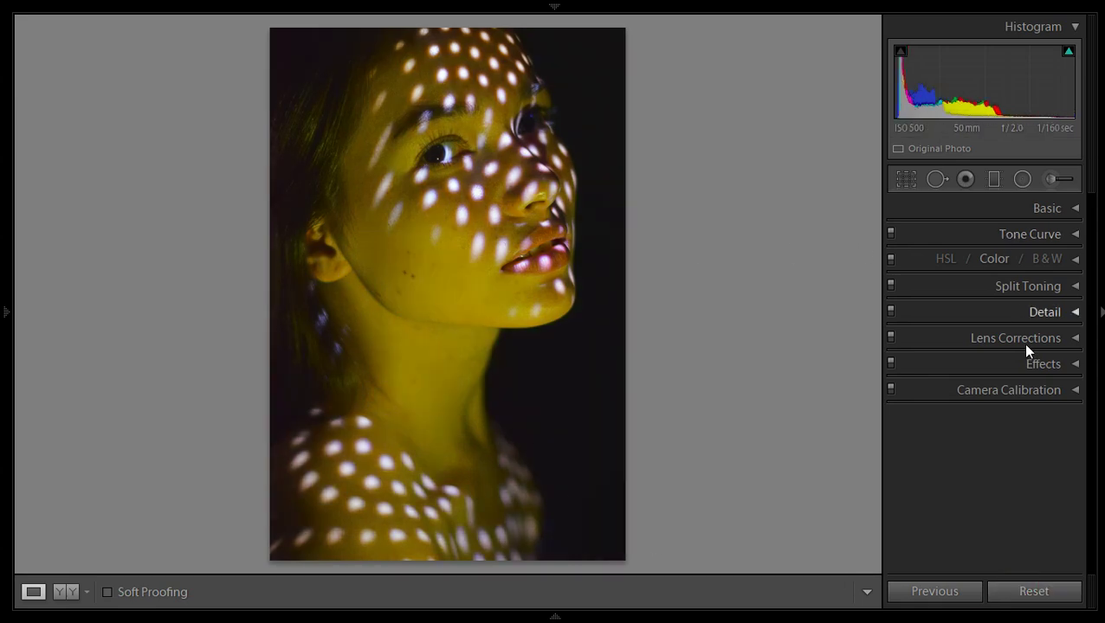
# Expand and collapse the Camera Calibration panel to check the reset portrait
pyautogui.click(1055, 392)
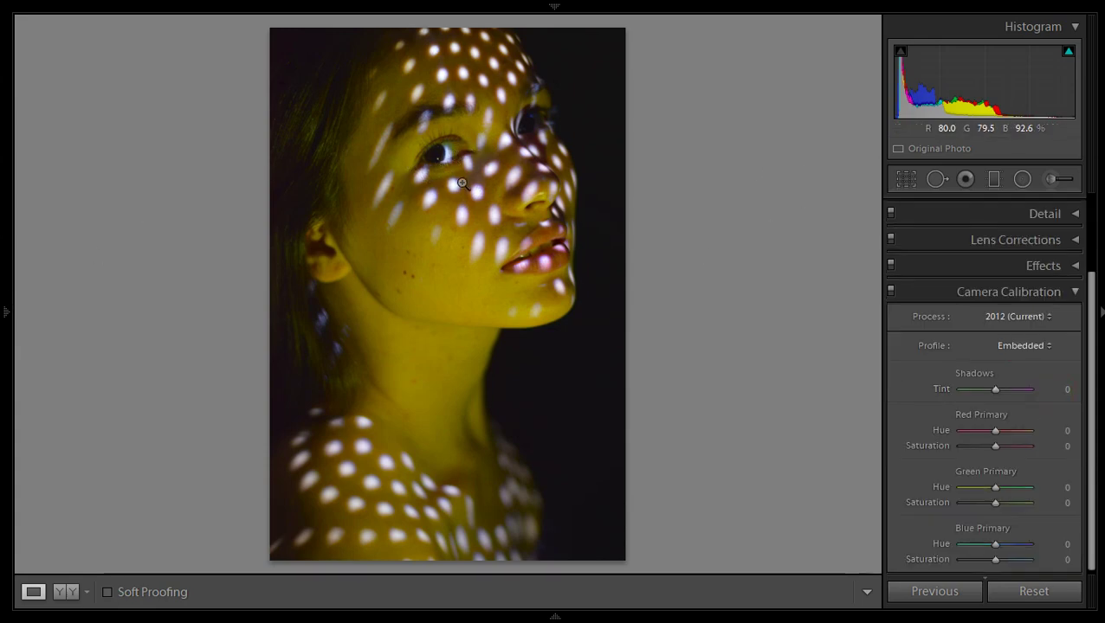
pyautogui.click(1073, 294)
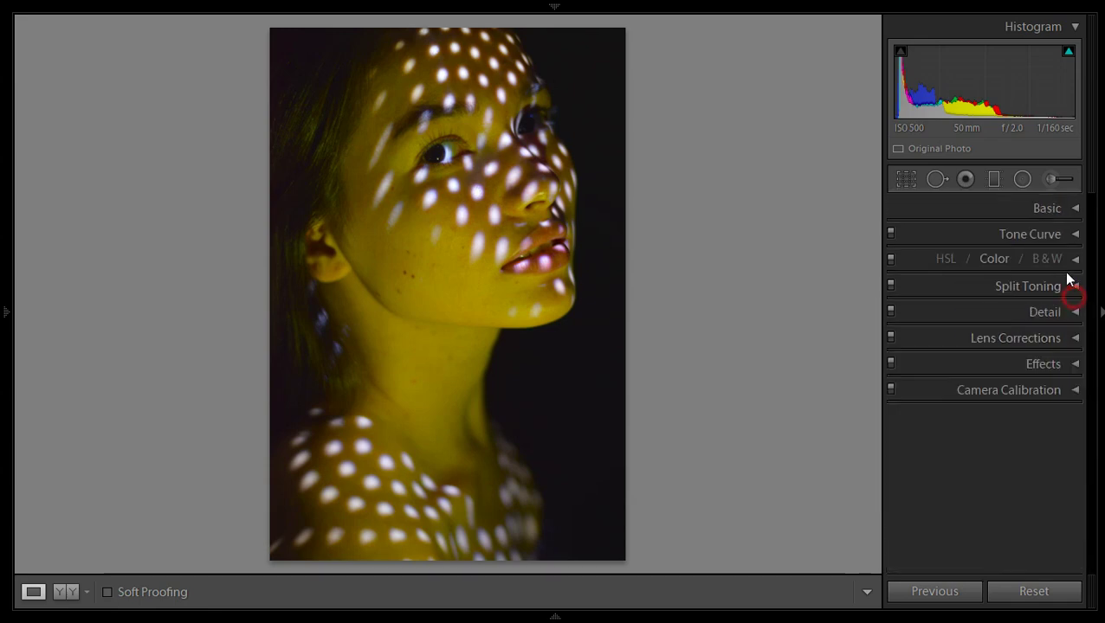
# Enable lens profile and chromatic aberration corrections with Constrain Crop
pyautogui.click(1073, 337)
pyautogui.click(936, 383)
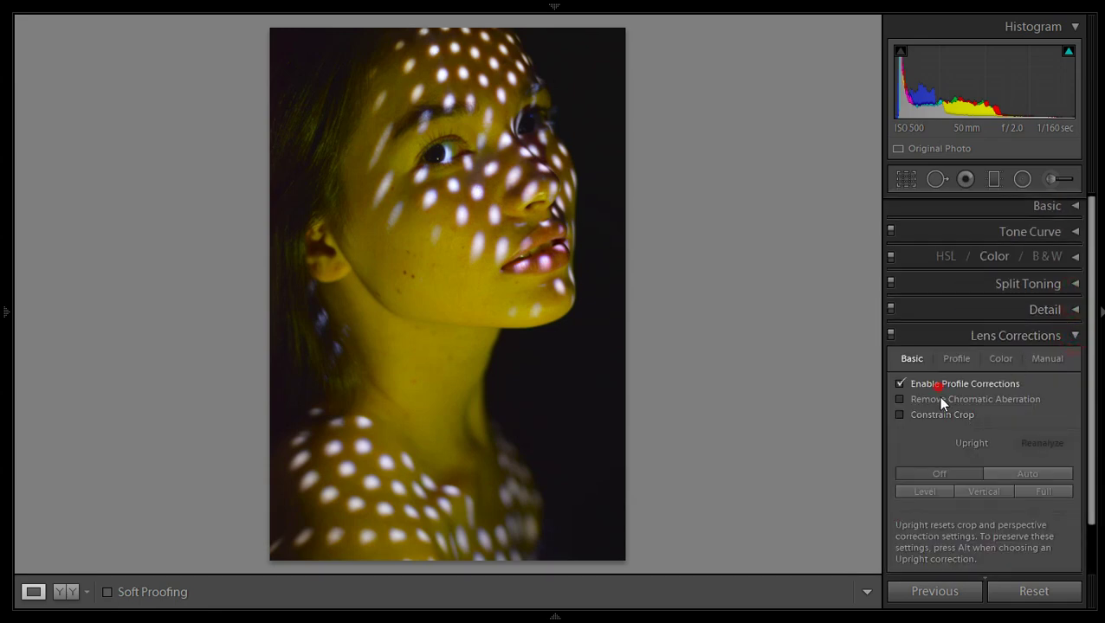
pyautogui.click(938, 417)
# Set Sharpening Amount to 86 and Luminance noise reduction to 5
pyautogui.click(1071, 310)
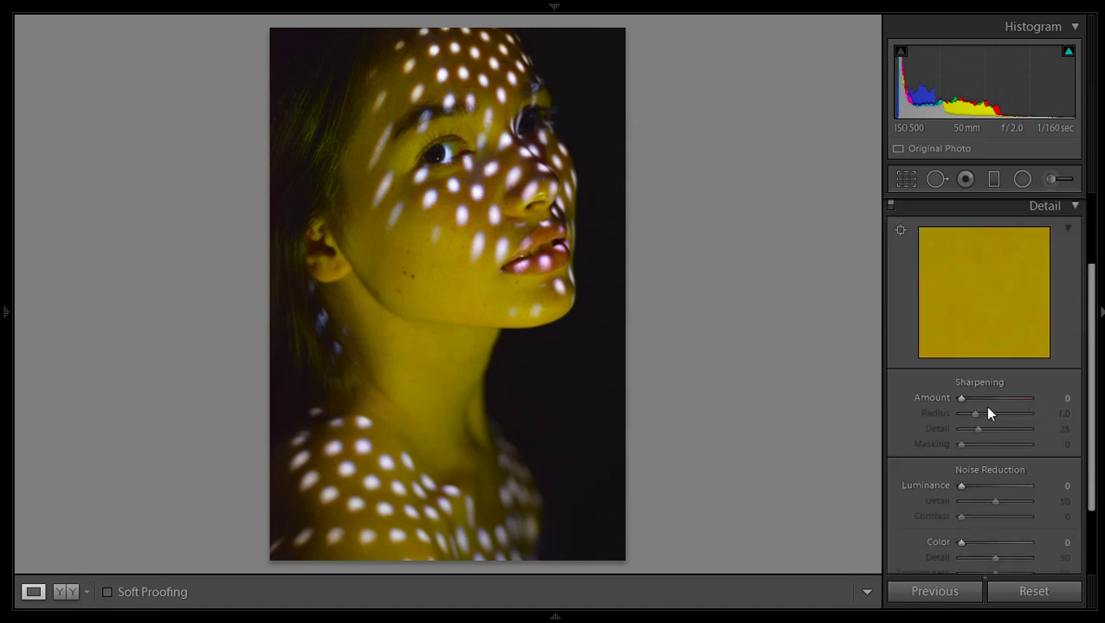
pyautogui.moveTo(960, 399); pyautogui.dragTo(1002, 403)
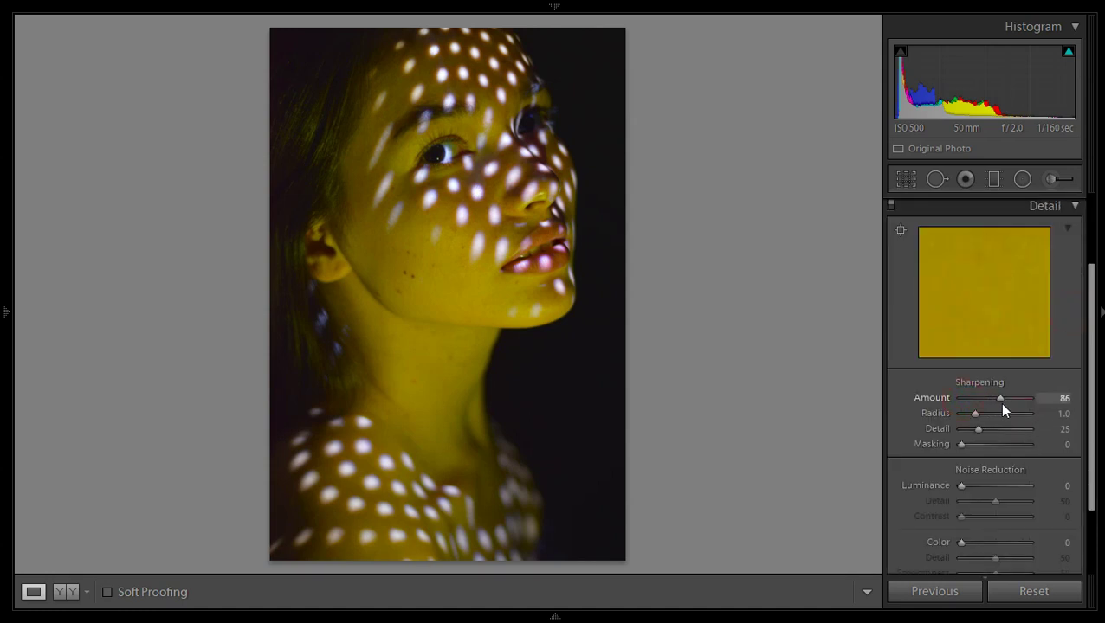
pyautogui.moveTo(1043, 485); pyautogui.dragTo(1049, 484)
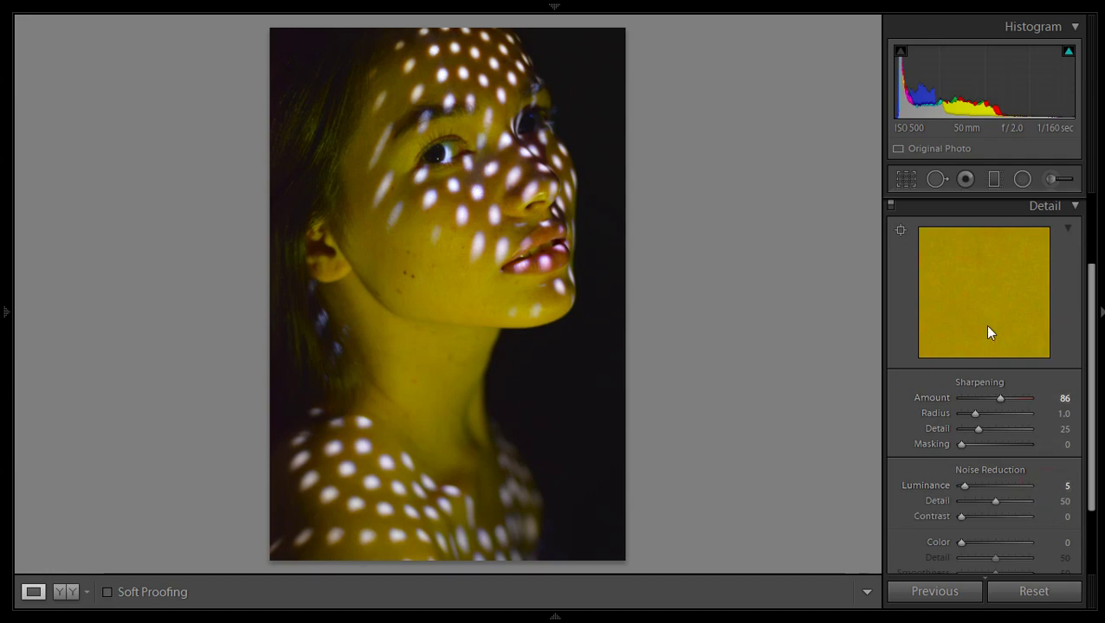
pyautogui.click(1073, 206)
# Set Exposure to +0.36 in the Basic panel
pyautogui.click(1074, 208)
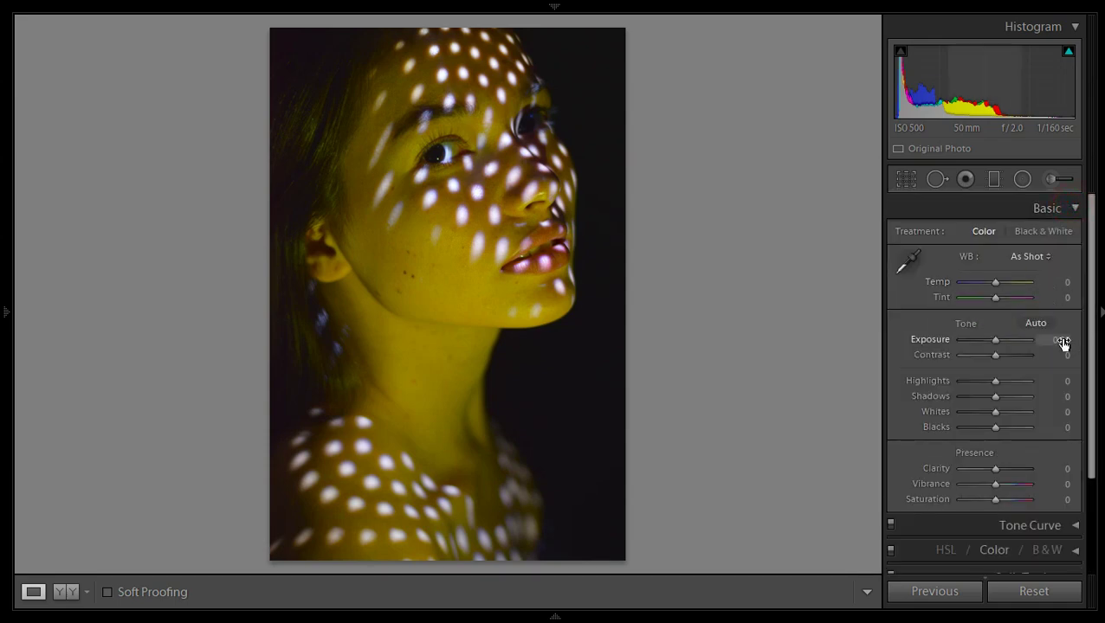
pyautogui.moveTo(1052, 339); pyautogui.dragTo(1067, 340)
pyautogui.press('Up')
pyautogui.click(1061, 341)
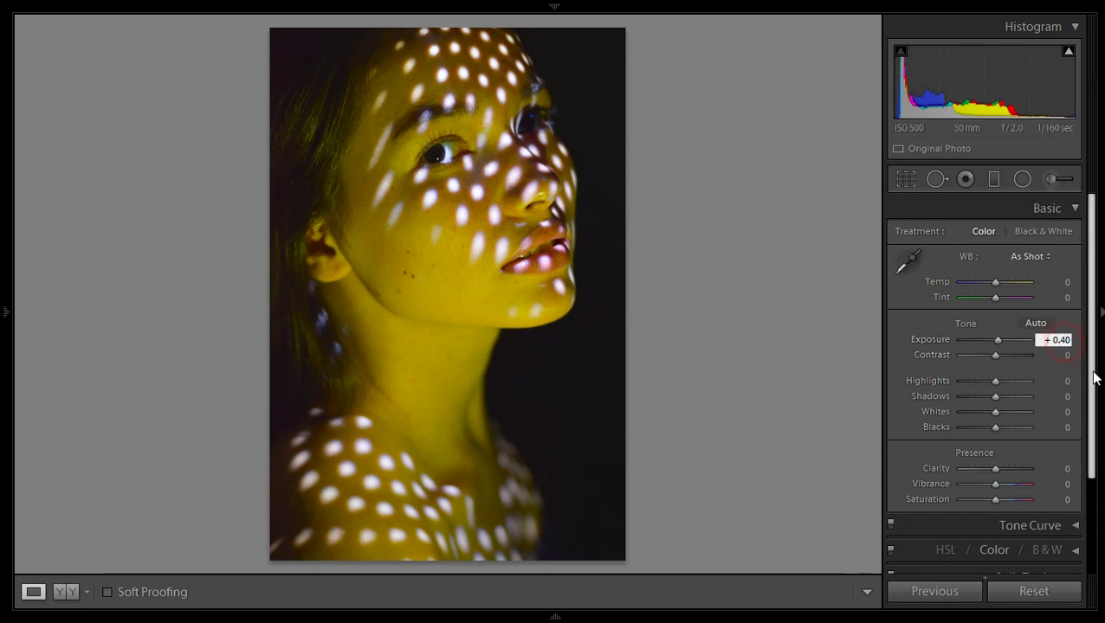
pyautogui.write('+ 0.36')
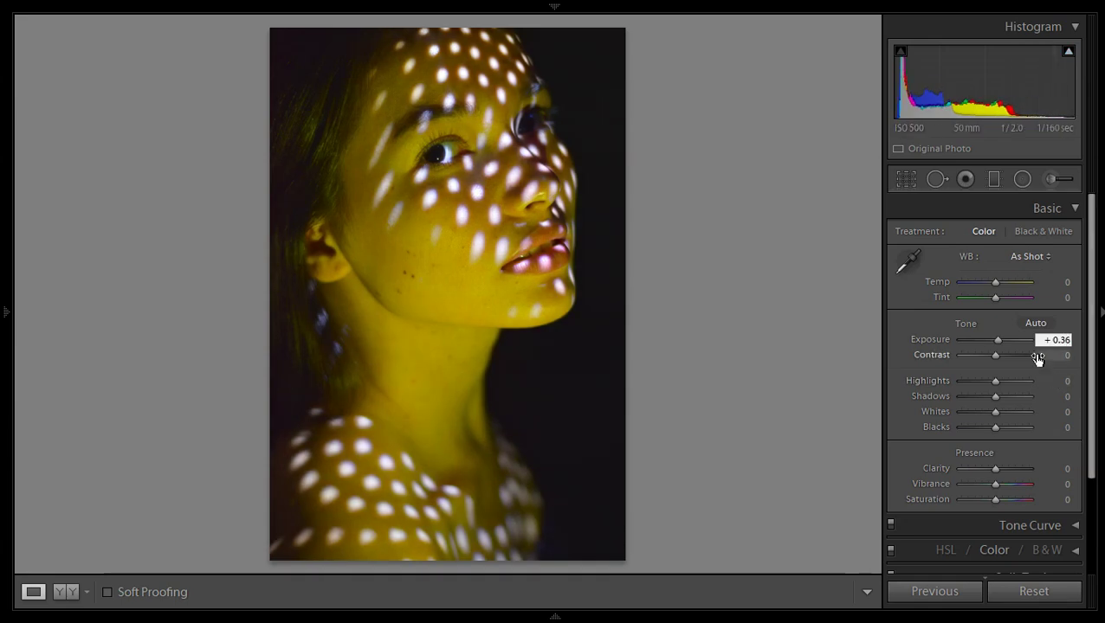
pyautogui.press('Return')
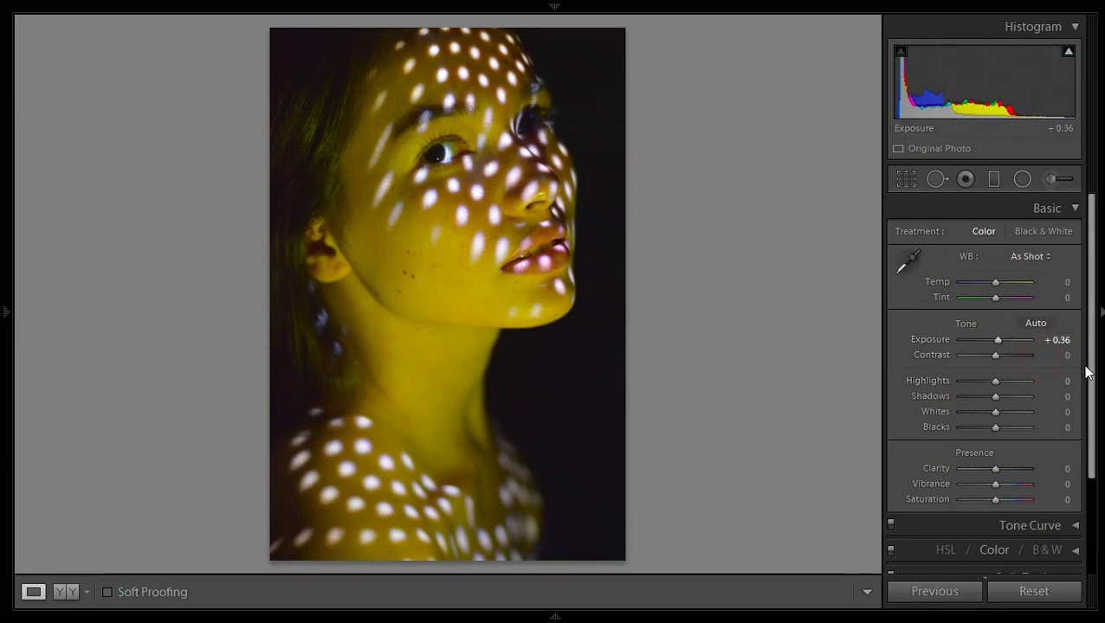
# Set Highlights −17, Shadows +10, Whites +31 and Blacks −7
pyautogui.moveTo(1063, 380); pyautogui.dragTo(1053, 381)
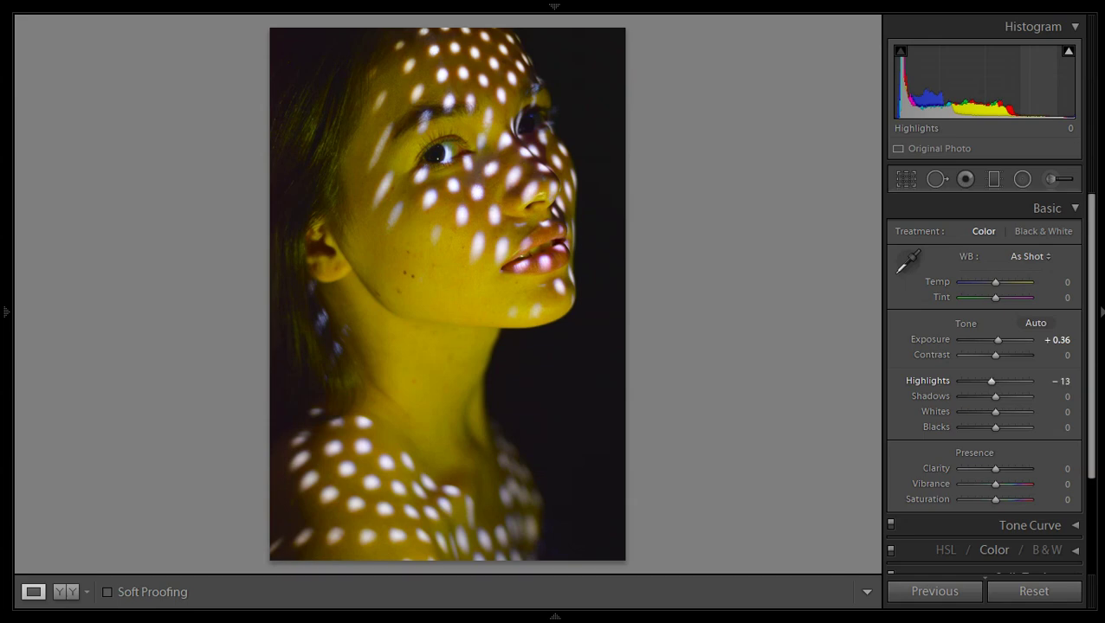
pyautogui.click(1051, 398)
pyautogui.write('6')
pyautogui.press('Return')
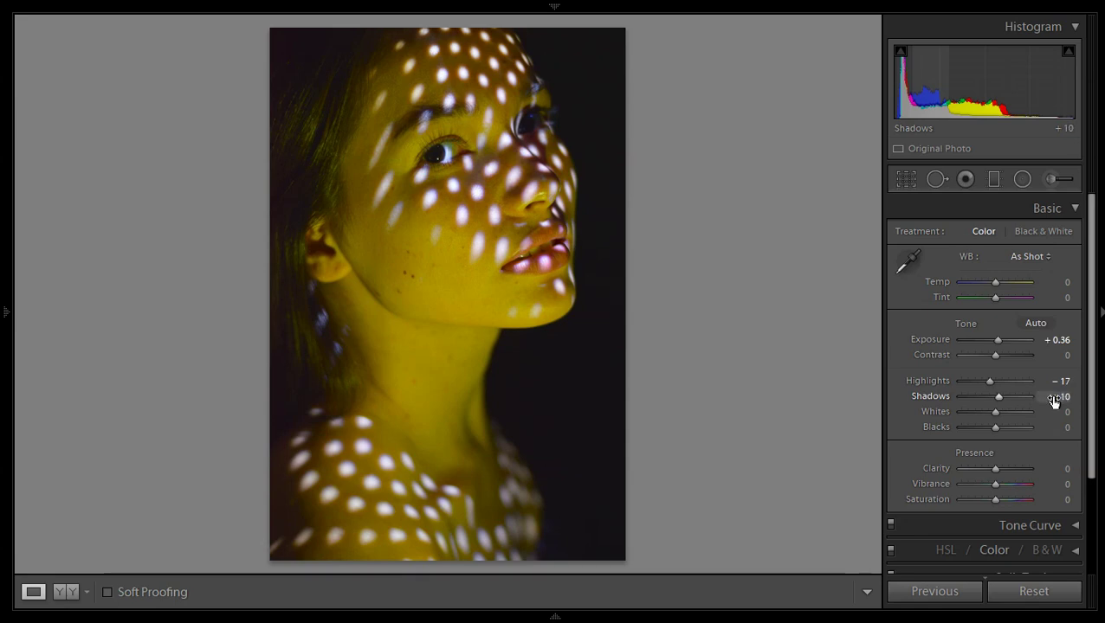
pyautogui.press('Return')
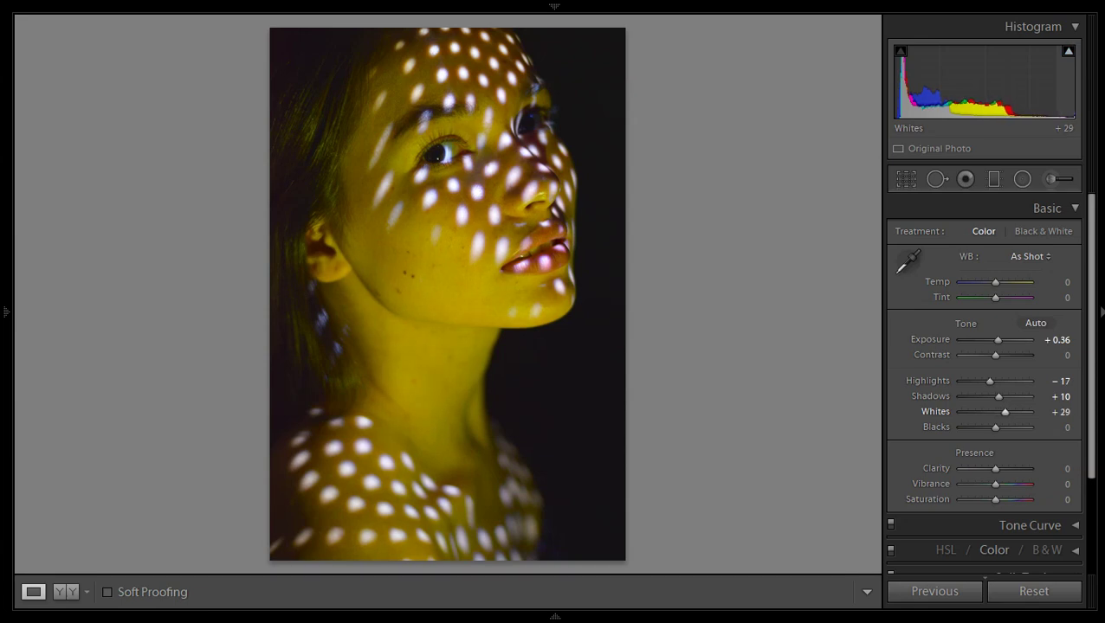
pyautogui.press('Up')
pyautogui.press('Up')
pyautogui.press('Up')
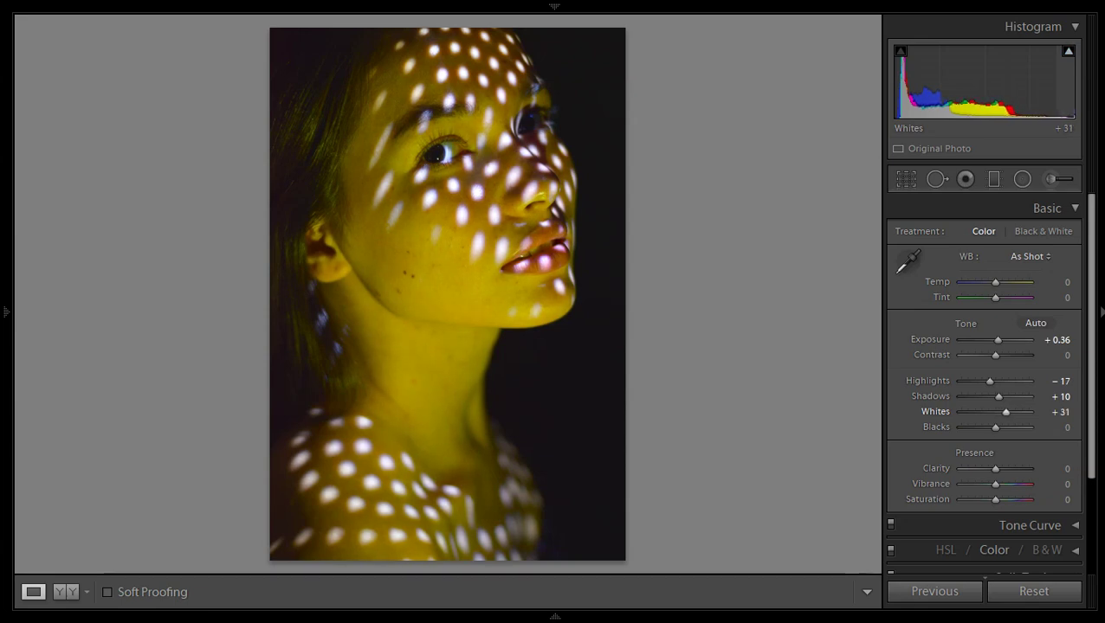
pyautogui.press('Return')
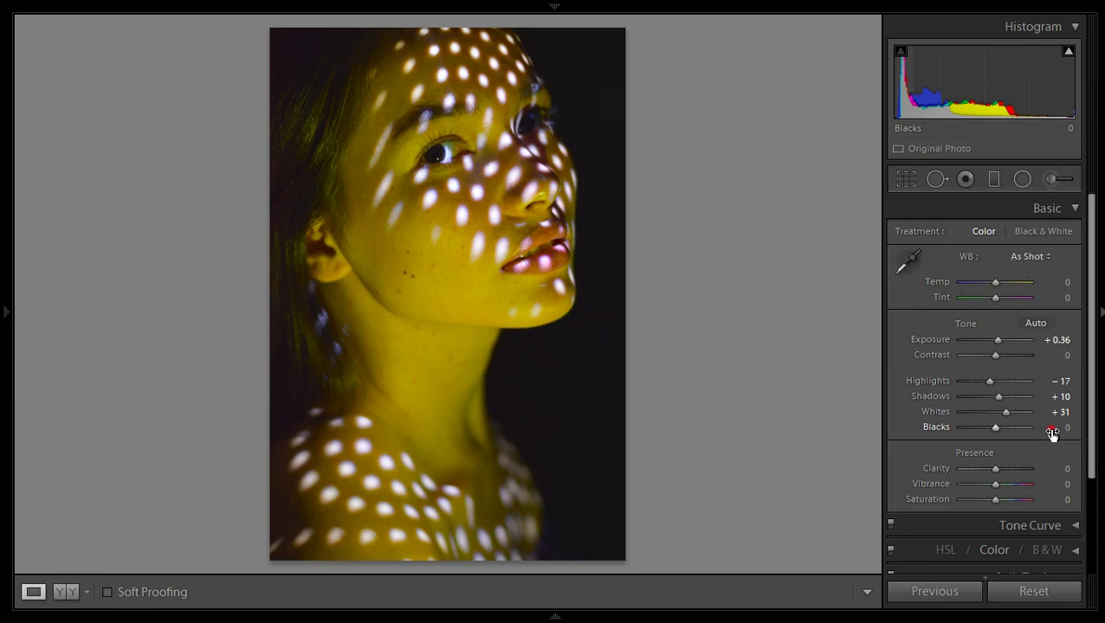
pyautogui.press('Down')
pyautogui.press('Down')
pyautogui.press('Down')
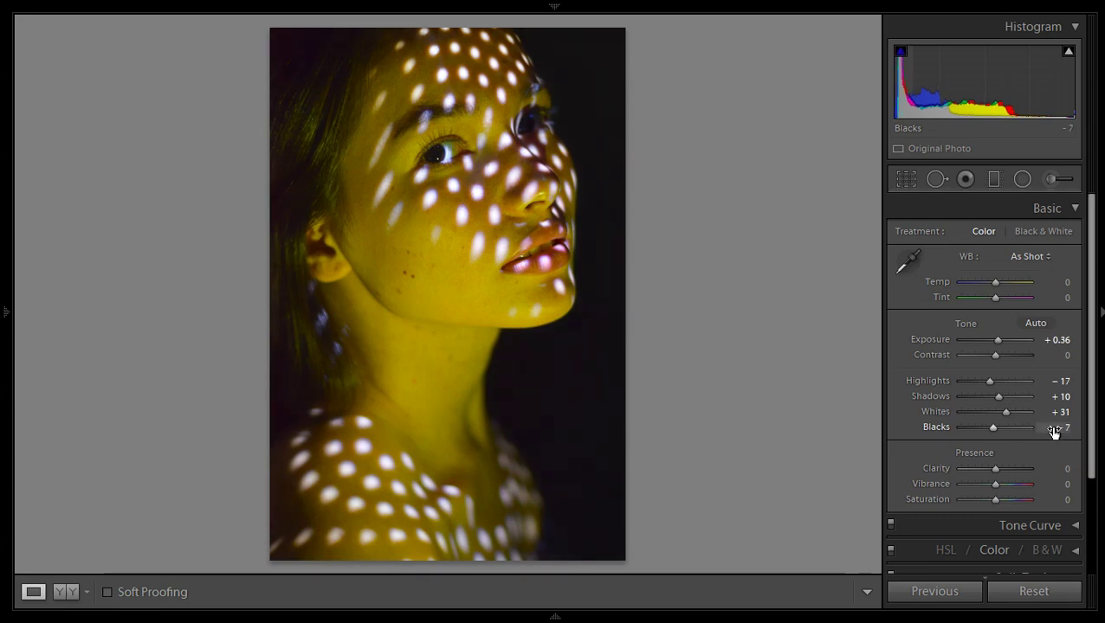
# Raise Clarity to +10 and trim Saturation to −1
pyautogui.moveTo(1044, 469); pyautogui.dragTo(1051, 468)
pyautogui.press('Up')
pyautogui.press('Up')
pyautogui.press('Up')
pyautogui.press('Up')
pyautogui.press('Up')
pyautogui.press('Up')
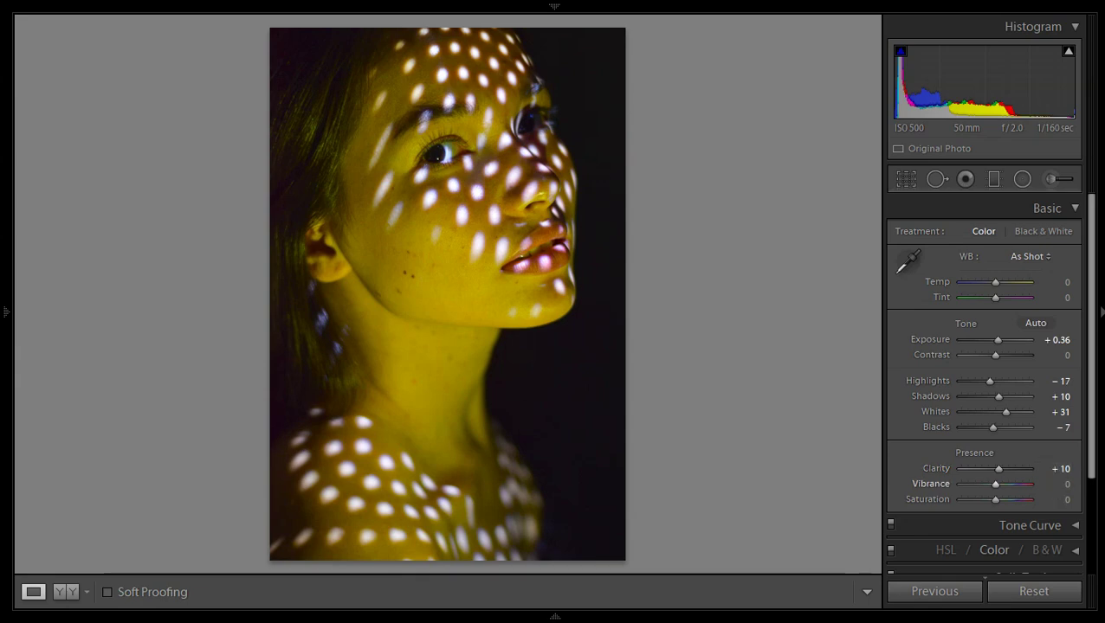
pyautogui.moveTo(1055, 500); pyautogui.dragTo(1053, 502)
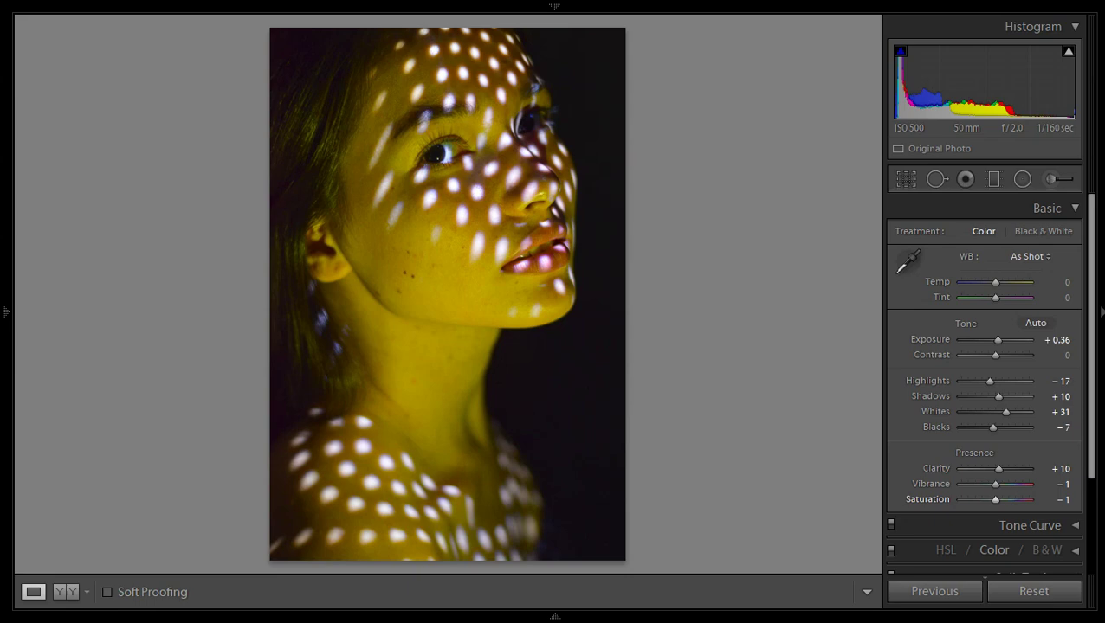
pyautogui.click(1074, 209)
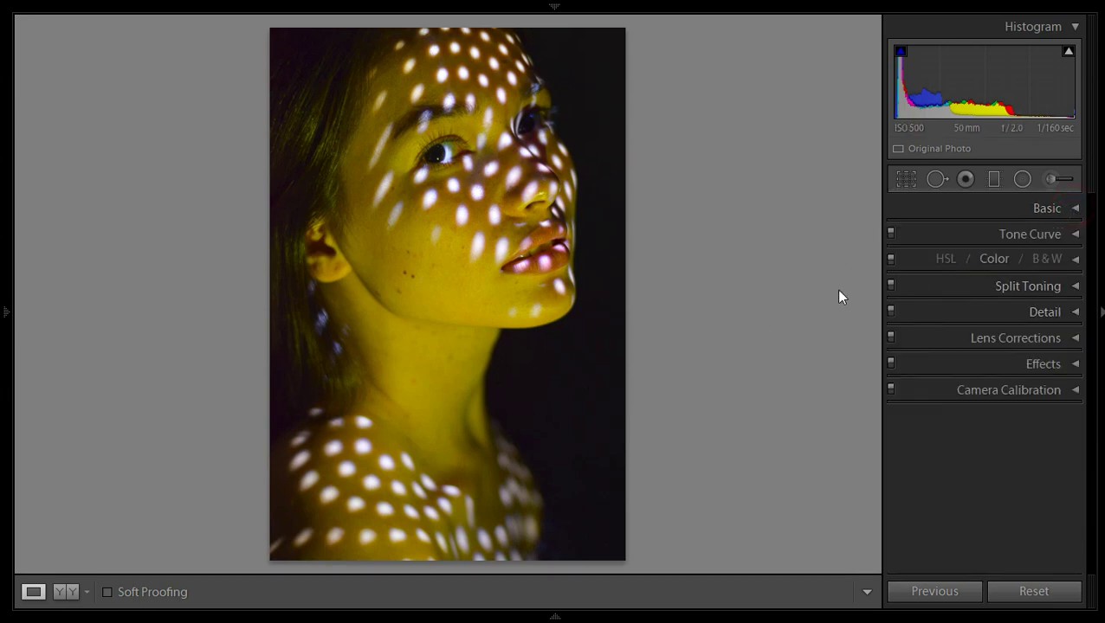
# Raise Orange luminance to +16 and Yellow luminance to +2 in HSL
pyautogui.click(1074, 258)
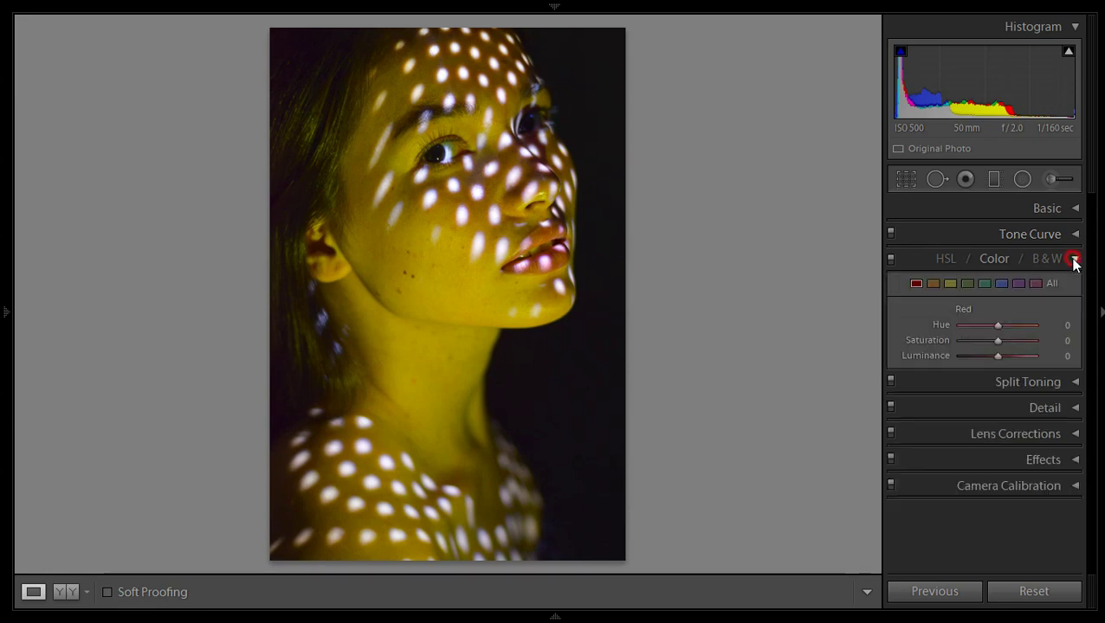
pyautogui.click(932, 283)
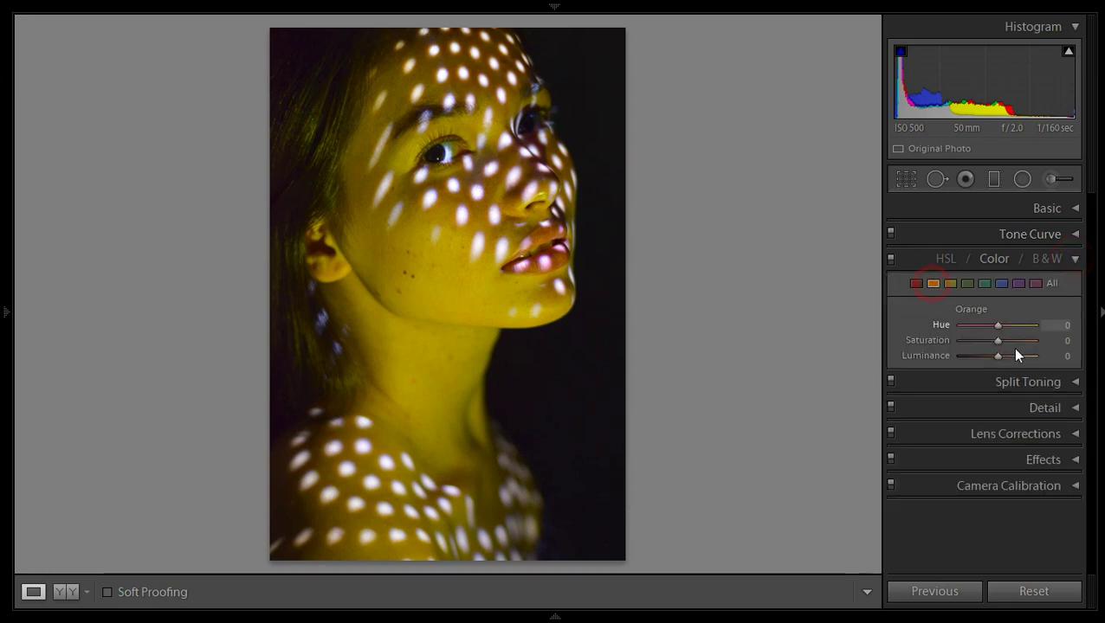
pyautogui.moveTo(1062, 357); pyautogui.dragTo(1074, 357)
pyautogui.press('Up')
pyautogui.press('Up')
pyautogui.press('Up')
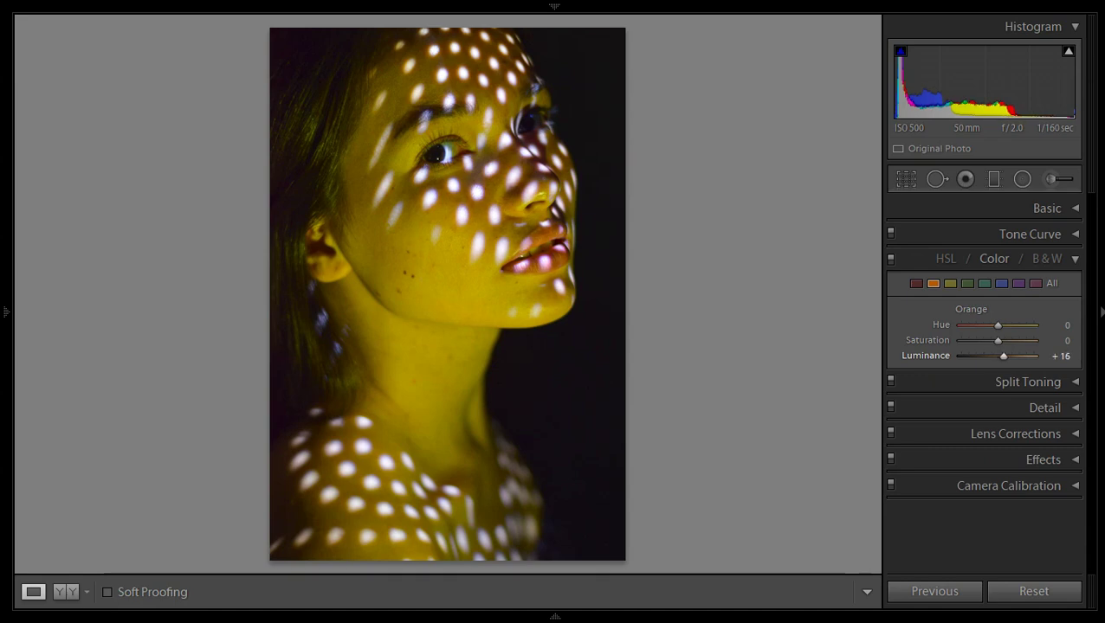
pyautogui.click(947, 283)
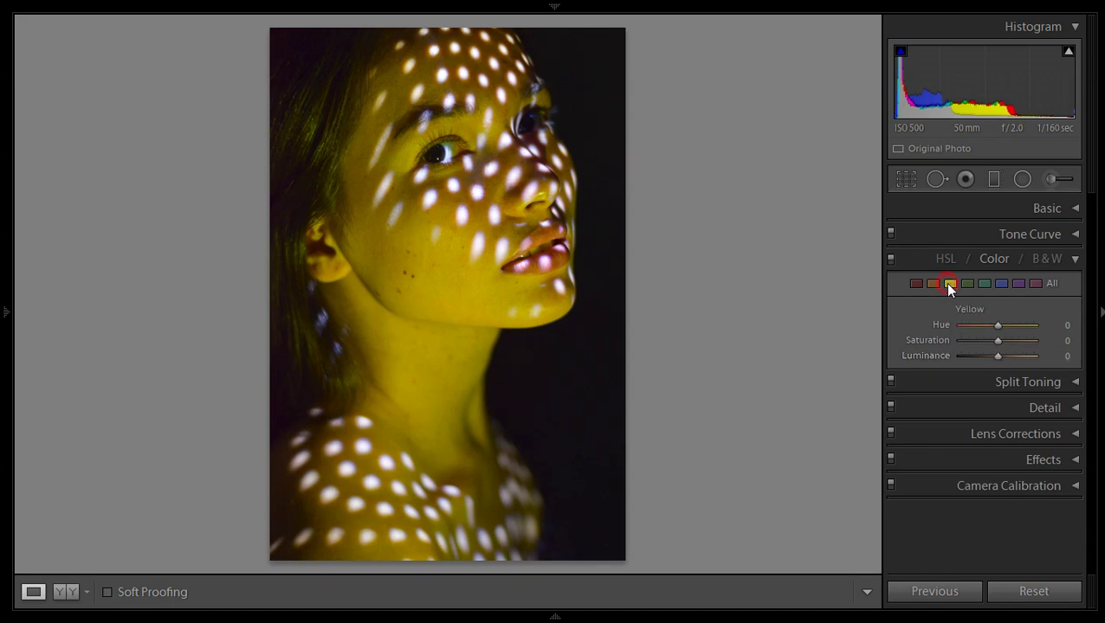
pyautogui.press('Up')
pyautogui.press('Up')
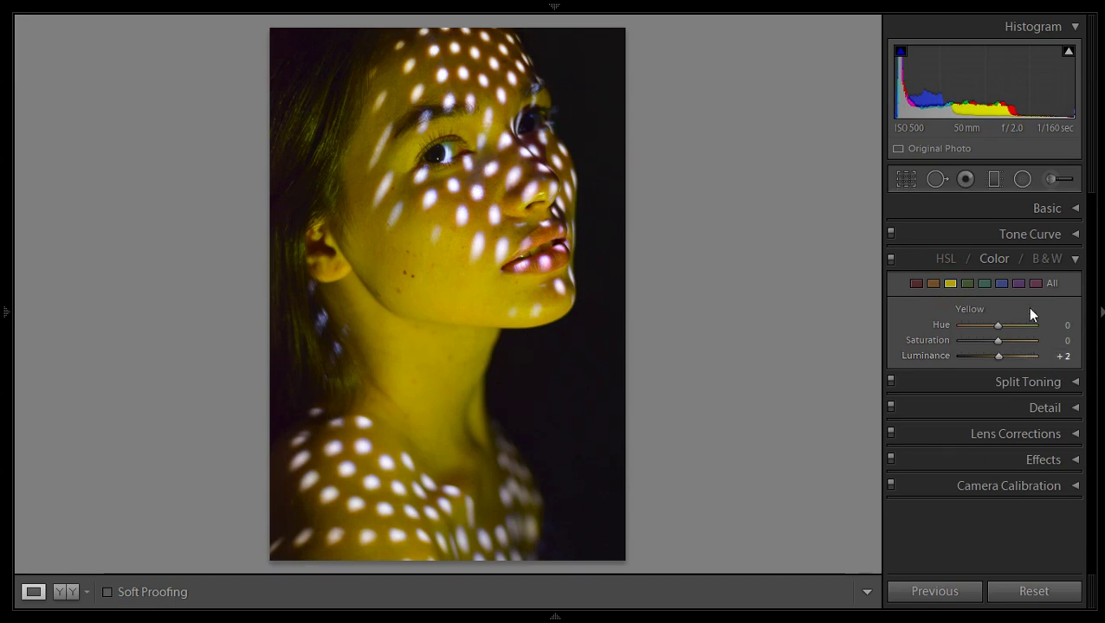
pyautogui.click(1072, 259)
pyautogui.click(1074, 259)
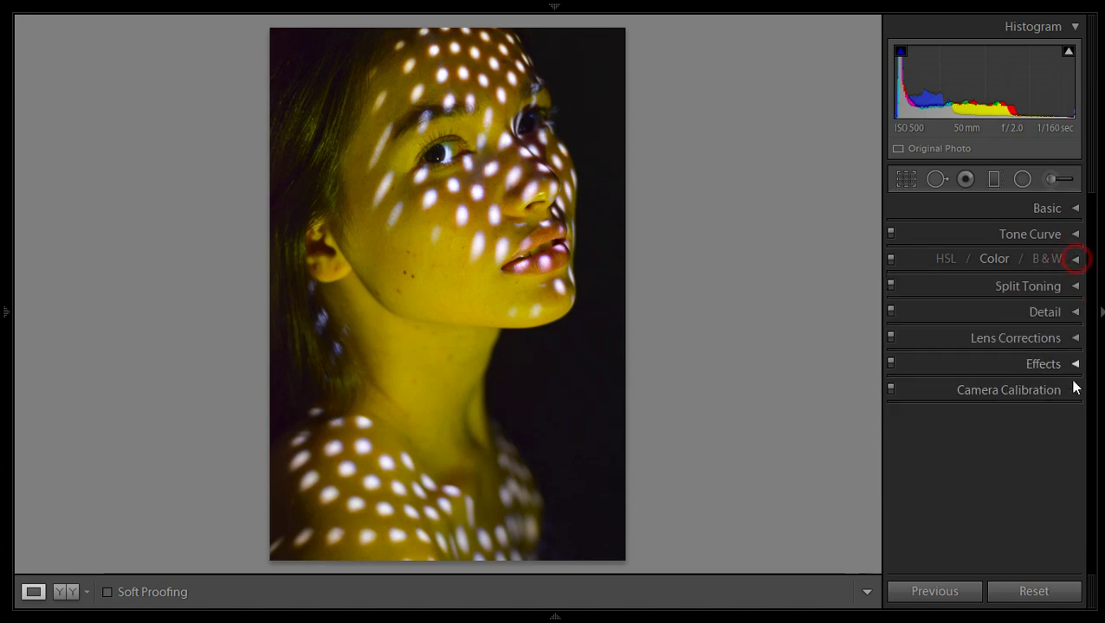
# Set the Camera Calibration Shadows Tint to +15
pyautogui.click(1072, 389)
pyautogui.click(1057, 397)
pyautogui.write('4')
pyautogui.press('Return')
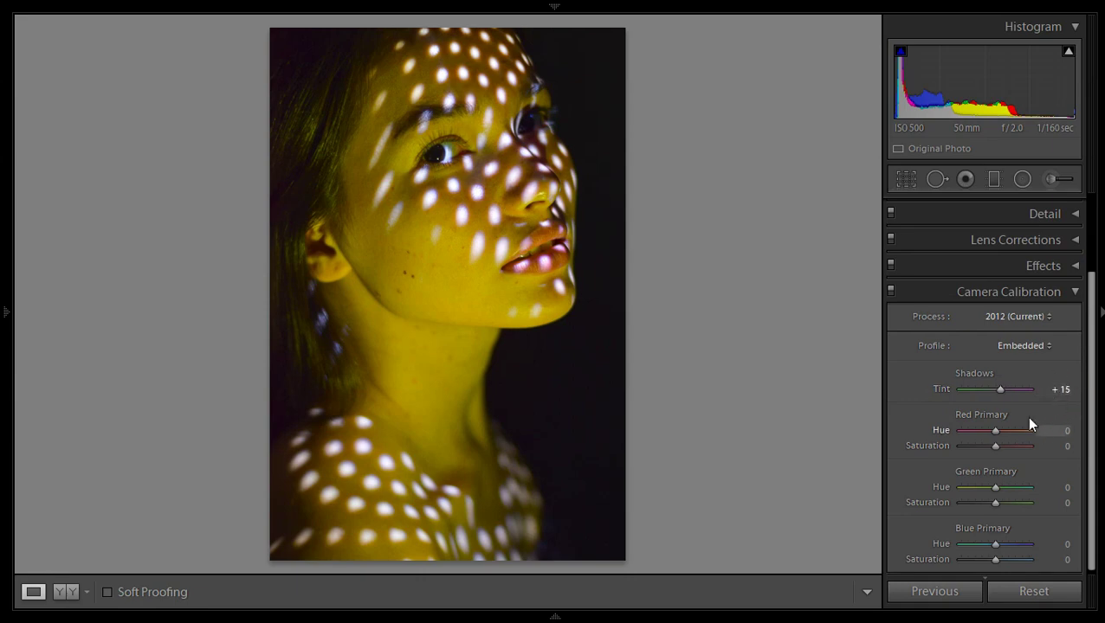
# Collapse Camera Calibration and reopen the HSL / Color / B&W panel
pyautogui.click(1077, 295)
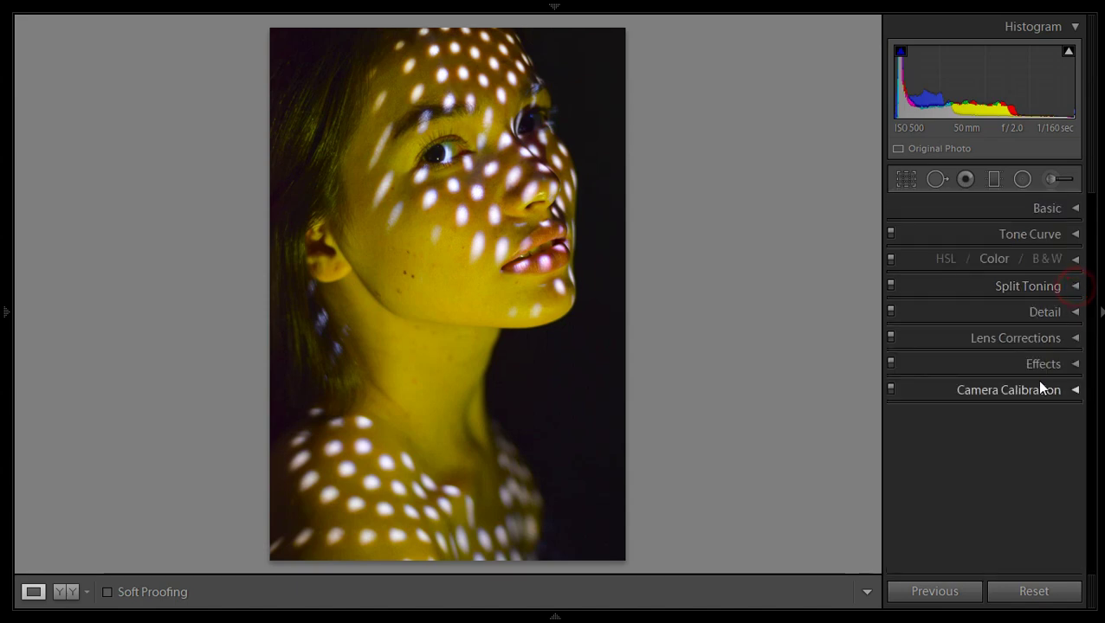
pyautogui.click(1074, 260)
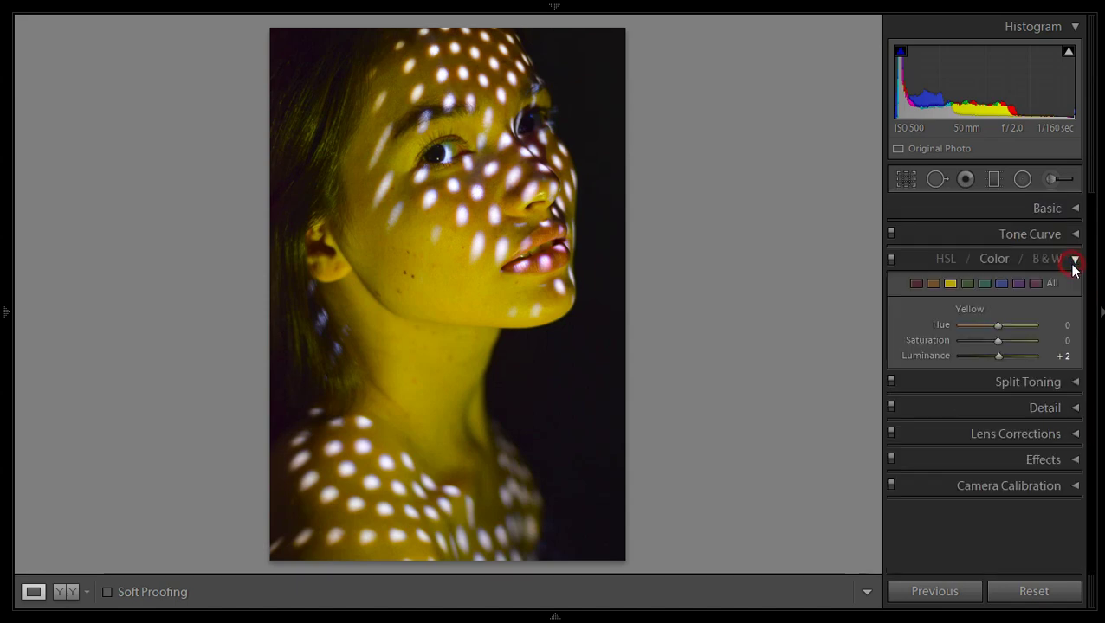
# Set the Yellow Hue to −22 and Yellow Saturation to −29
pyautogui.click(949, 284)
pyautogui.click(947, 284)
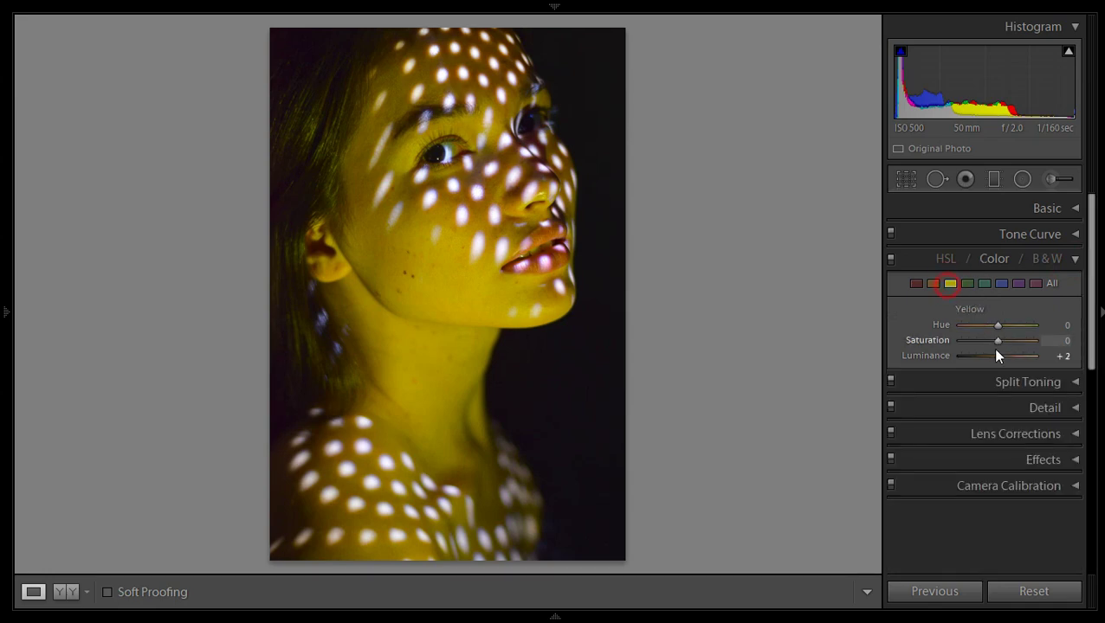
pyautogui.moveTo(997, 325); pyautogui.dragTo(991, 325)
pyautogui.moveTo(1063, 344)
pyautogui.mouseDown()
pyautogui.moveTo(1041, 344)
pyautogui.moveTo(1050, 341)
pyautogui.mouseUp()
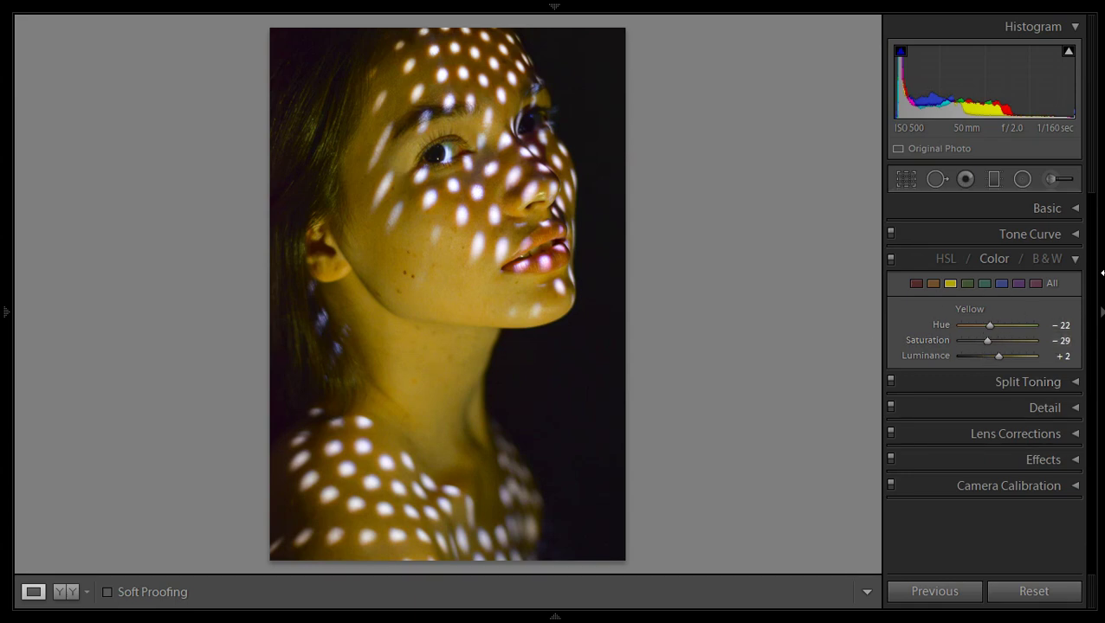
pyautogui.click(1076, 259)
# Lower the Camera Calibration Red Primary Saturation to −17
pyautogui.click(1074, 389)
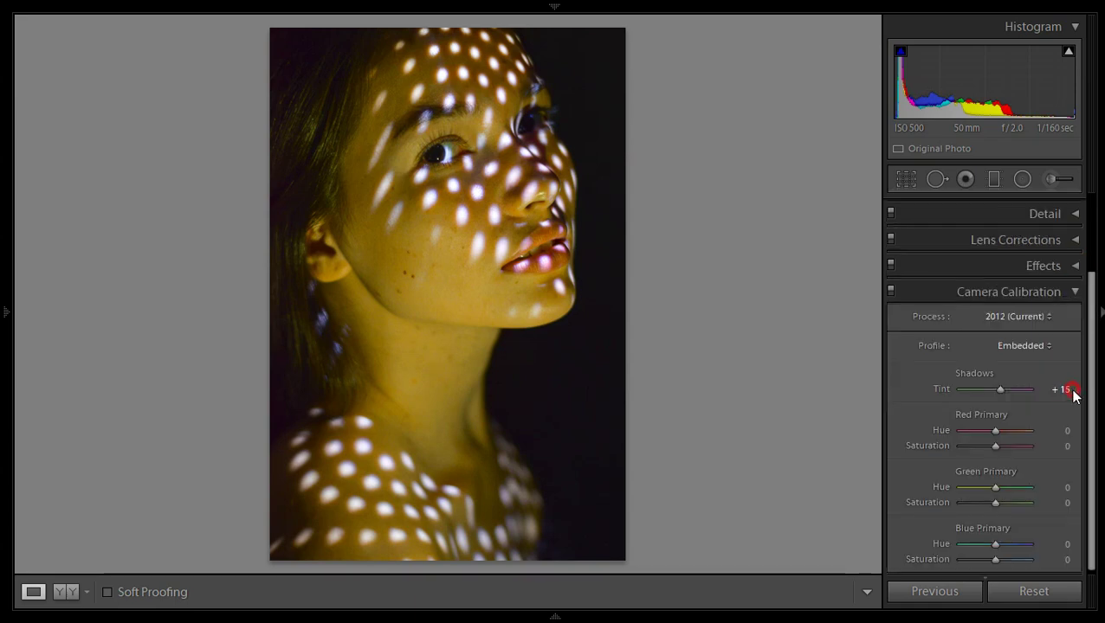
pyautogui.moveTo(1052, 446); pyautogui.dragTo(1043, 446)
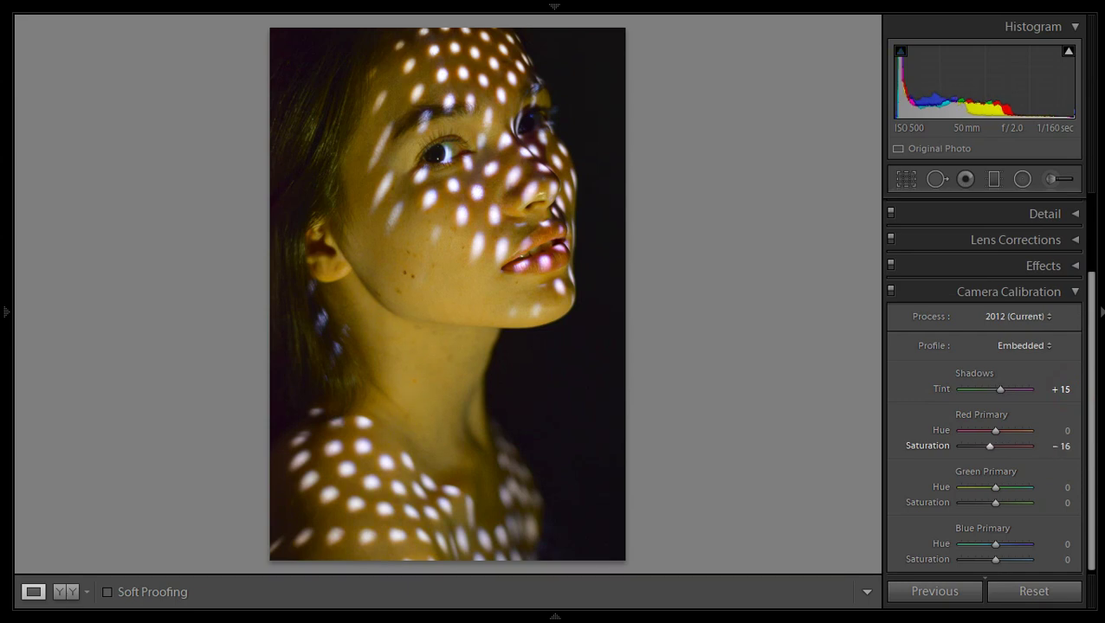
pyautogui.click(1071, 294)
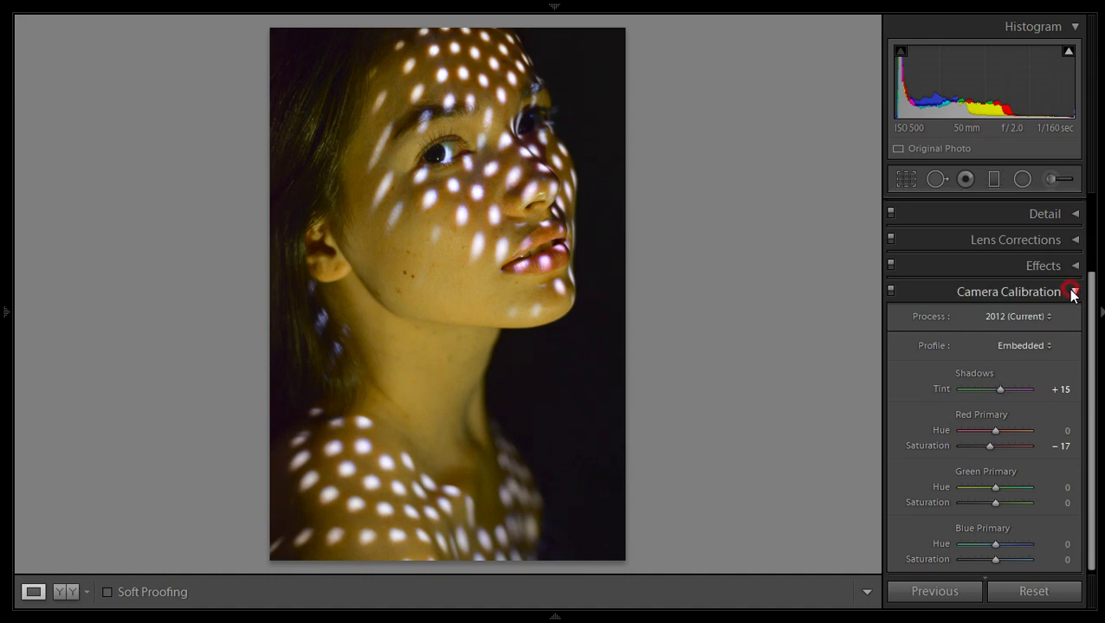
# Set split toning Highlights to hue 360, saturation 5
pyautogui.click(1077, 295)
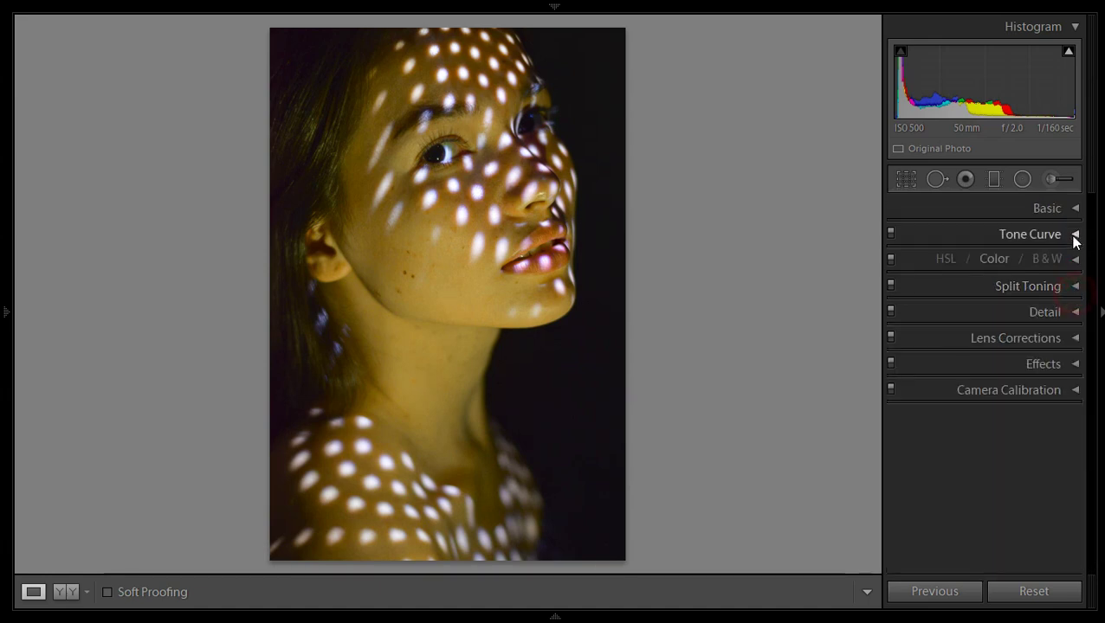
pyautogui.click(1075, 290)
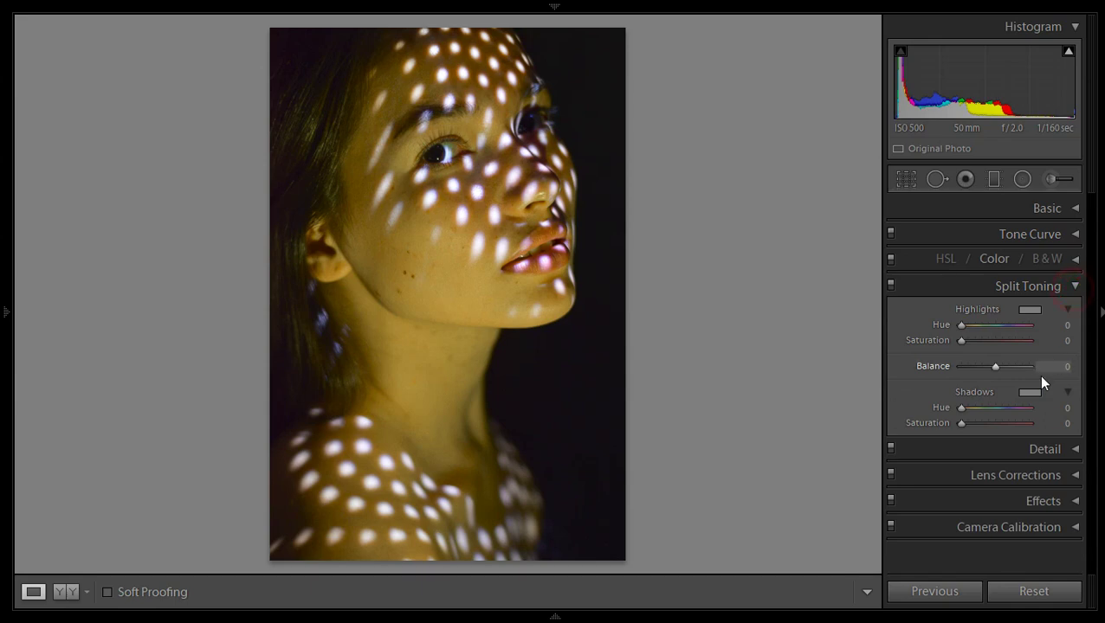
pyautogui.moveTo(1053, 341); pyautogui.dragTo(1063, 341)
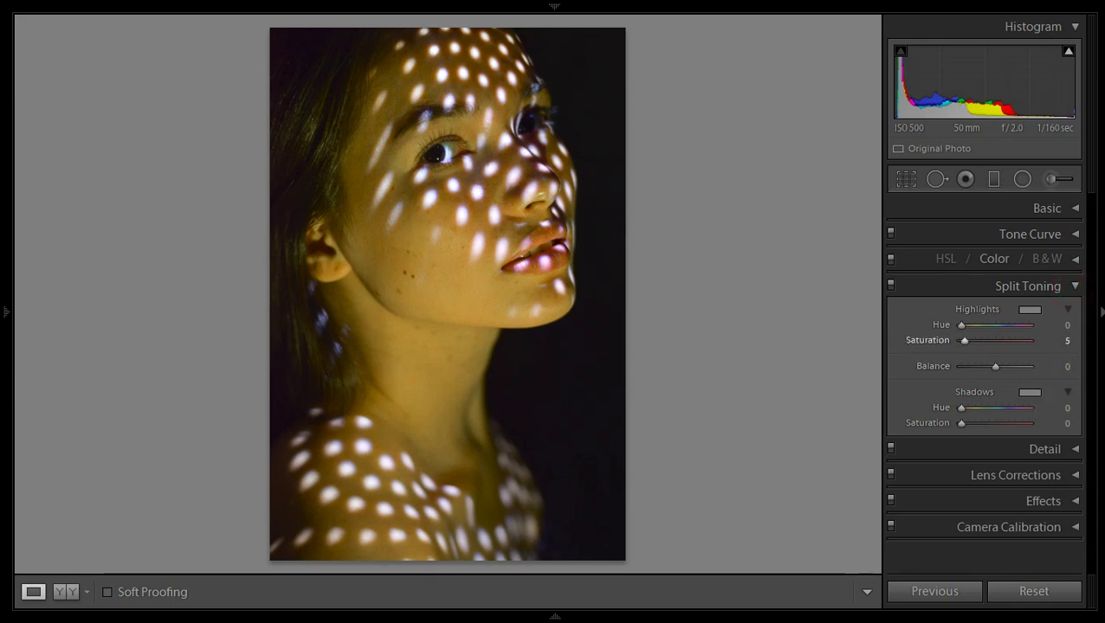
pyautogui.moveTo(960, 326)
pyautogui.mouseDown()
pyautogui.moveTo(1030, 324)
pyautogui.moveTo(1033, 344)
pyautogui.mouseUp()
# Set split toning Shadows to hue 339, saturation 4
pyautogui.click(1051, 425)
pyautogui.moveTo(961, 407); pyautogui.dragTo(1026, 409)
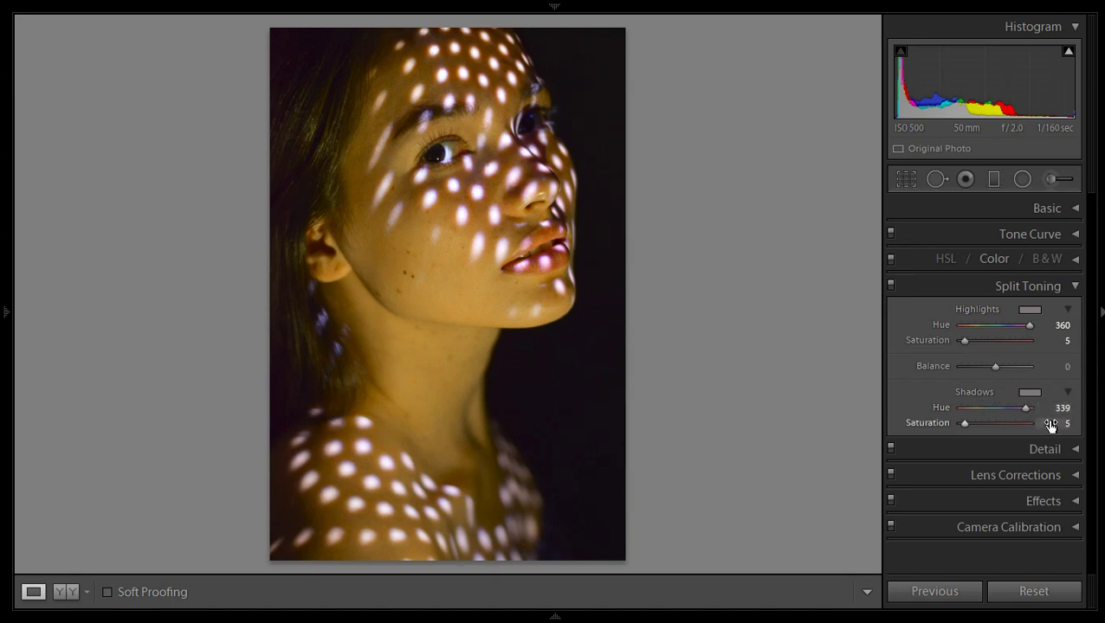
pyautogui.moveTo(1058, 424); pyautogui.dragTo(1054, 426)
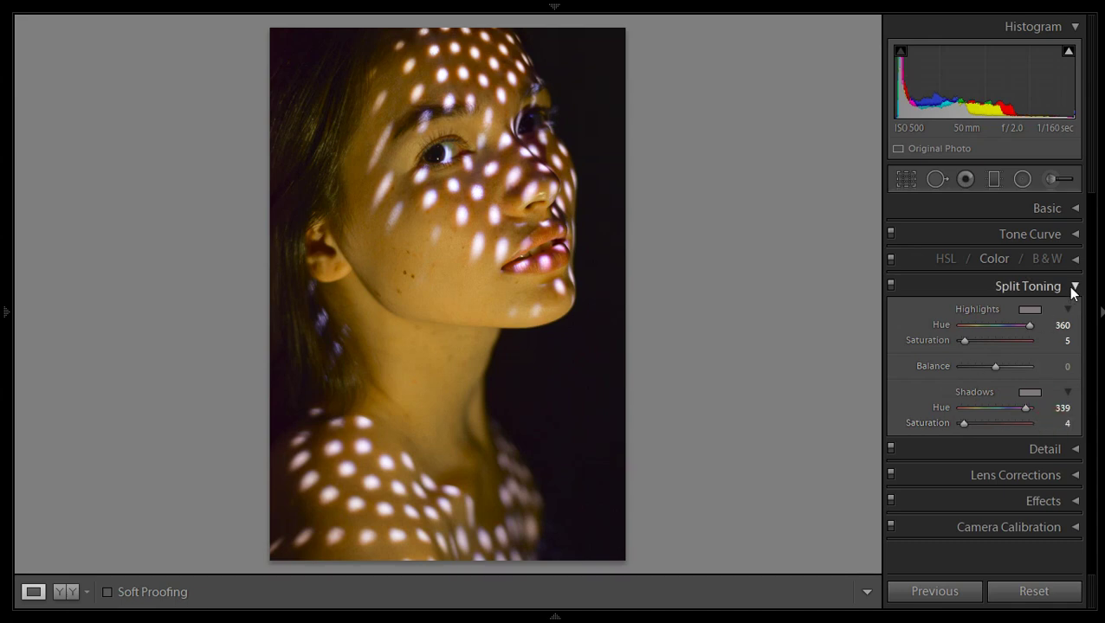
pyautogui.click(1074, 287)
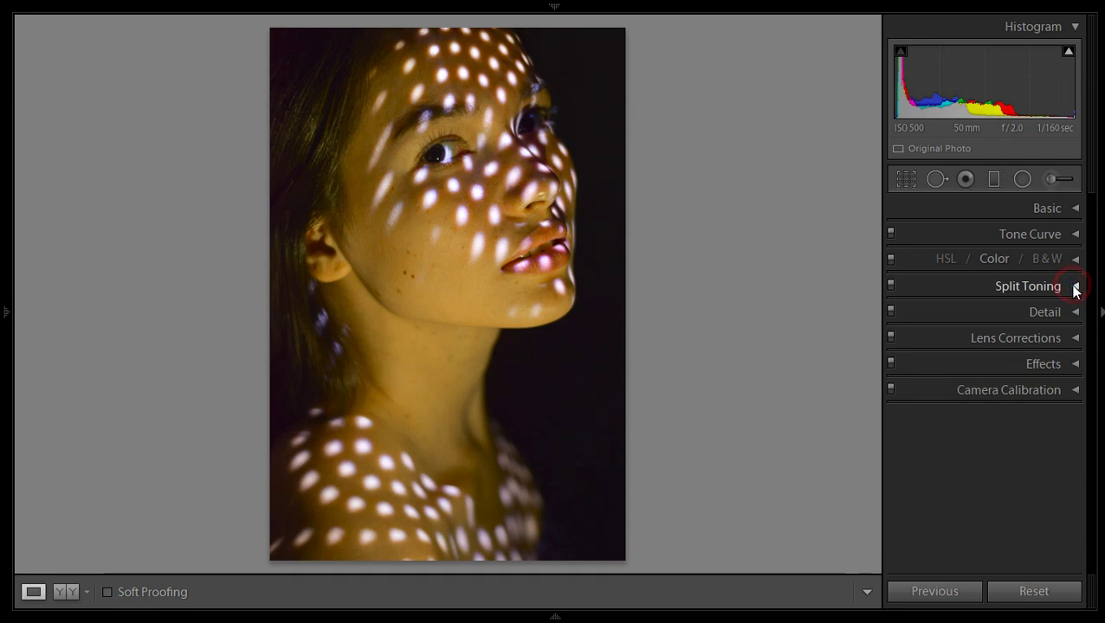
# Add points to the RGB tone curve, lift the black point to about 7%, and dip one point slightly
pyautogui.click(1074, 233)
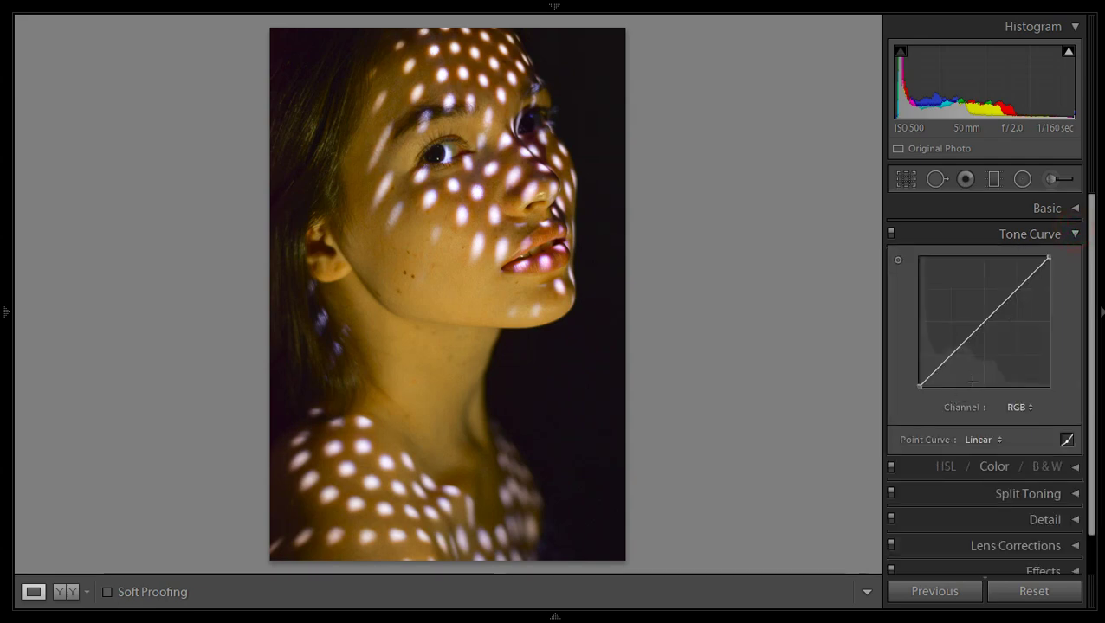
pyautogui.click(951, 355)
pyautogui.click(984, 322)
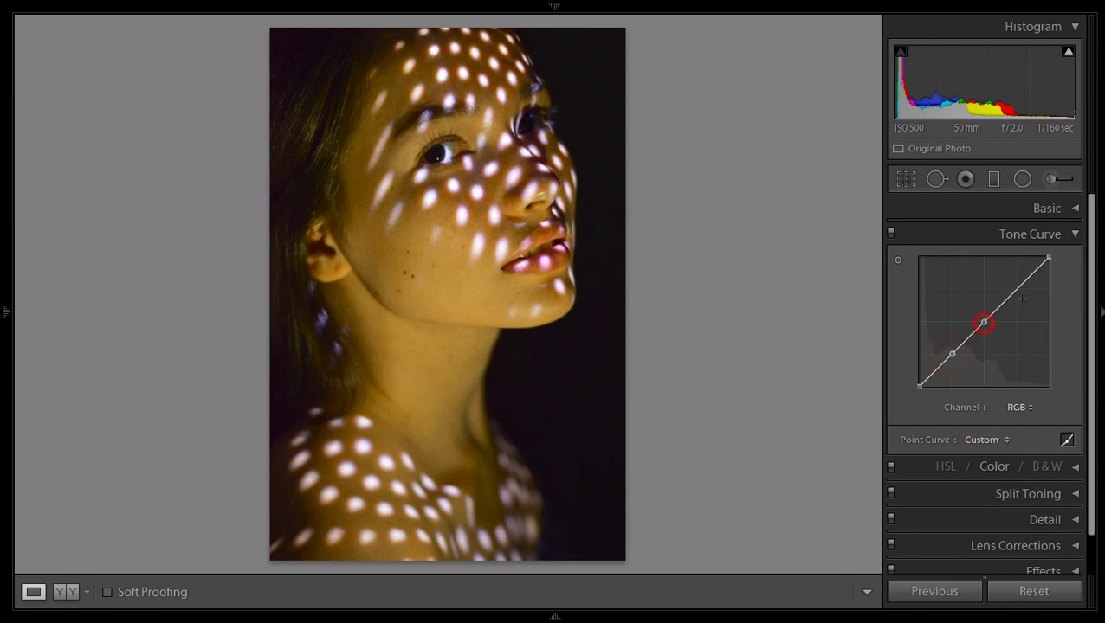
pyautogui.click(953, 353)
pyautogui.click(984, 322)
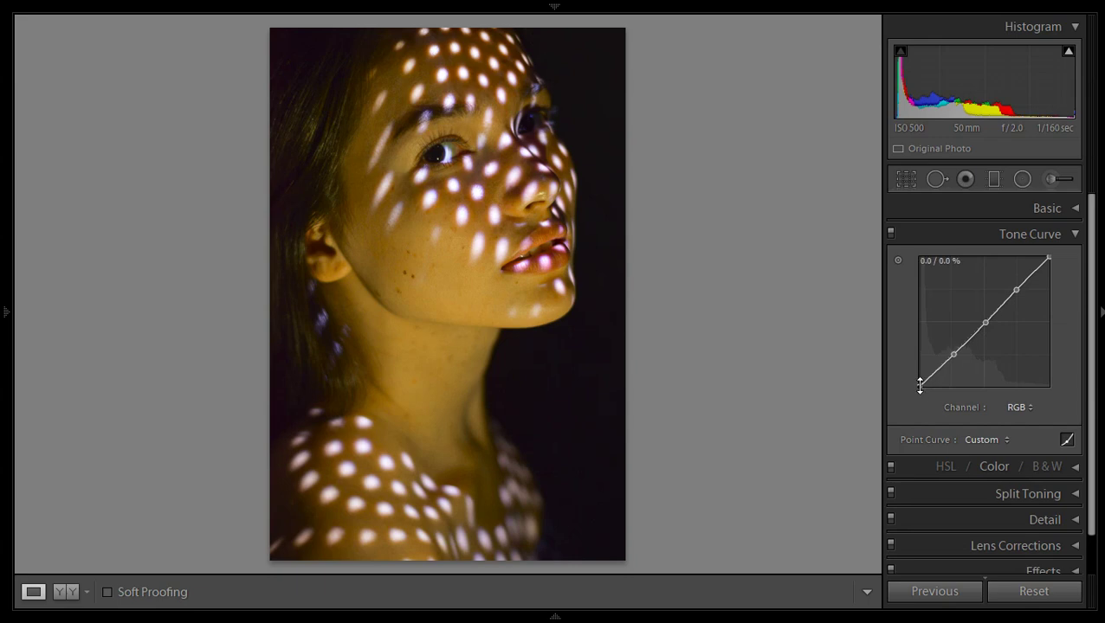
pyautogui.moveTo(920, 387); pyautogui.dragTo(920, 377)
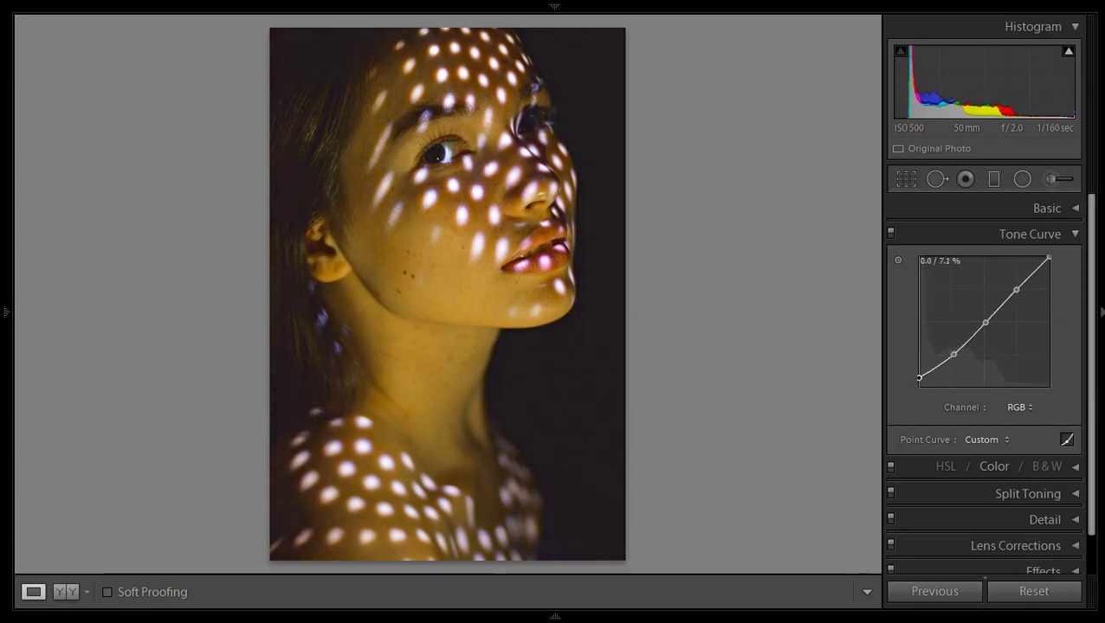
pyautogui.moveTo(954, 355); pyautogui.dragTo(954, 357)
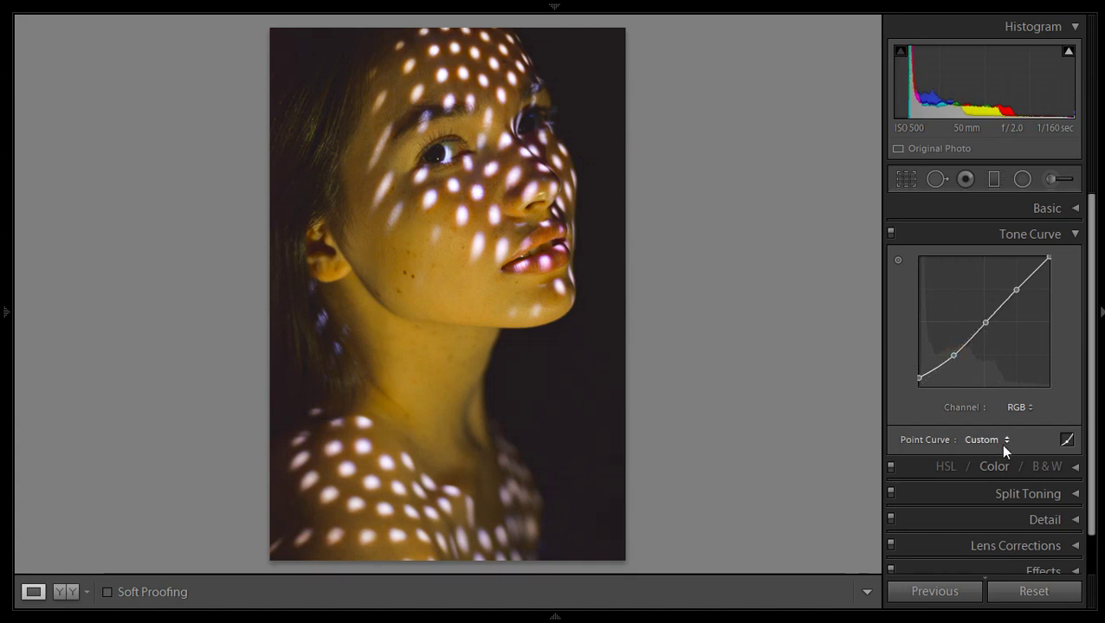
# Collapse the Tone Curve, switch to Spot Removal and zoom into the portrait's face
pyautogui.click(1072, 236)
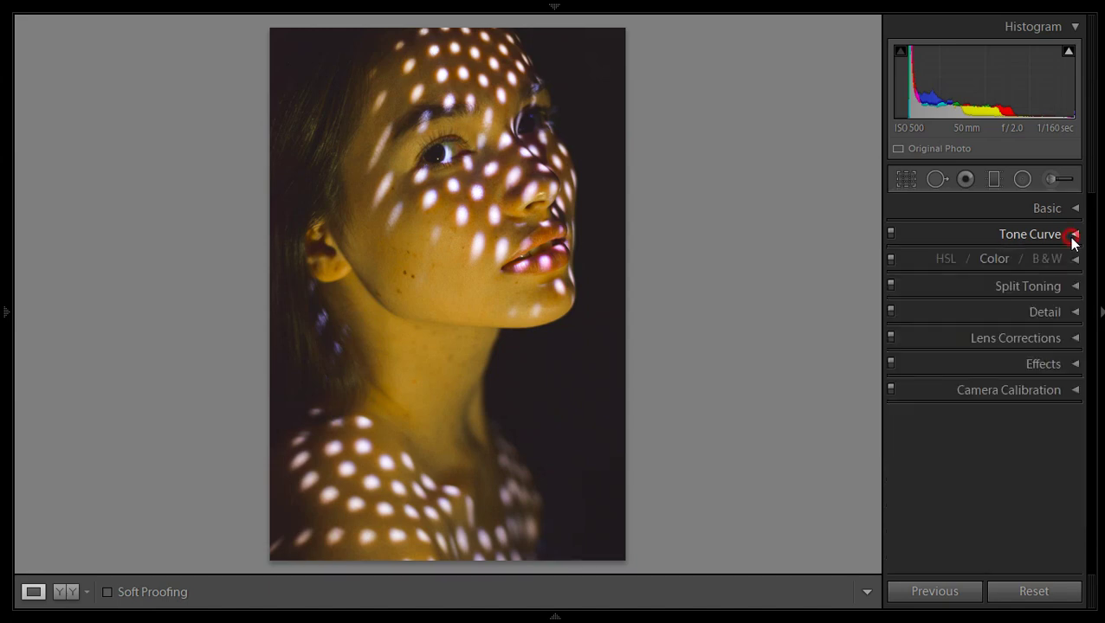
pyautogui.click(937, 179)
pyautogui.moveTo(5, 312)
pyautogui.click(154, 25)
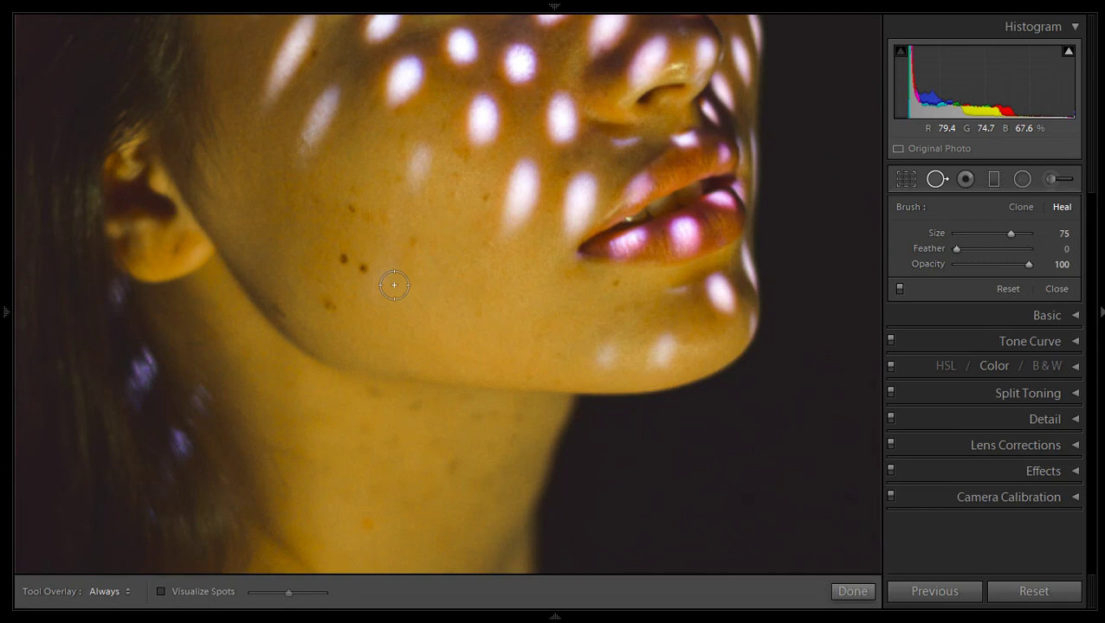
pyautogui.scroll(-3, 368, 275)
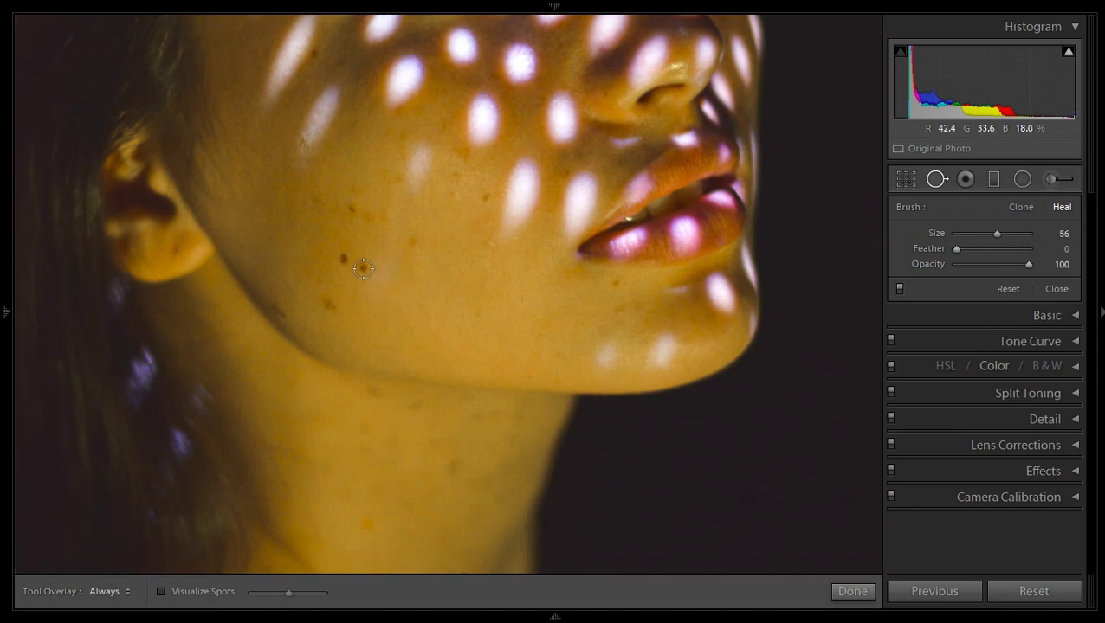
# Heal the blemishes across the cheek, near the mouth corner and by the upper lip
pyautogui.click(362, 268)
pyautogui.click(342, 260)
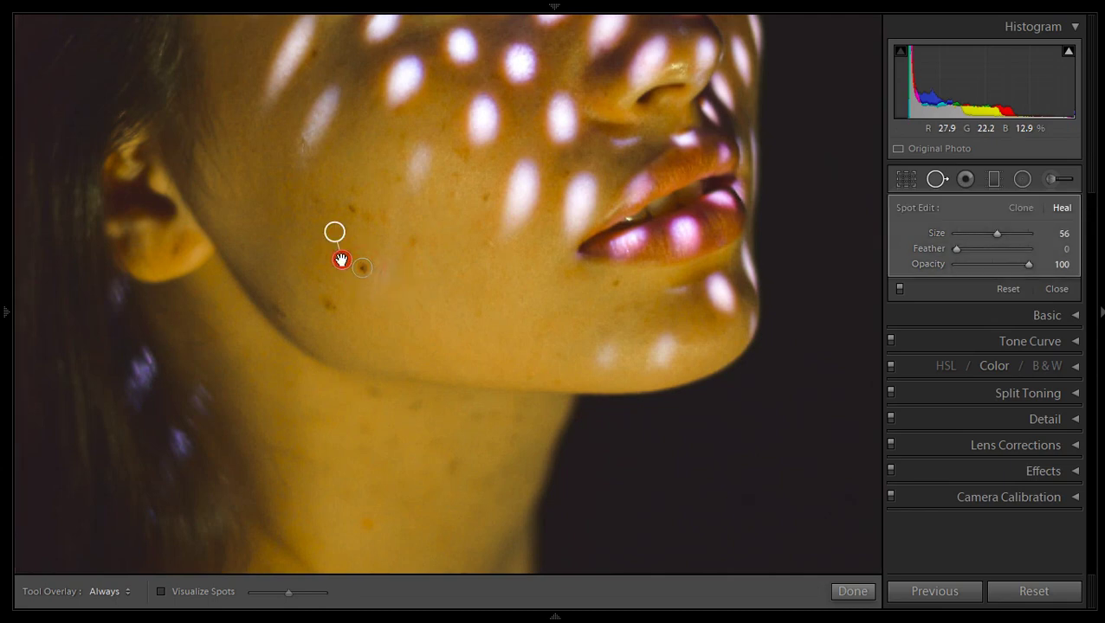
pyautogui.click(330, 303)
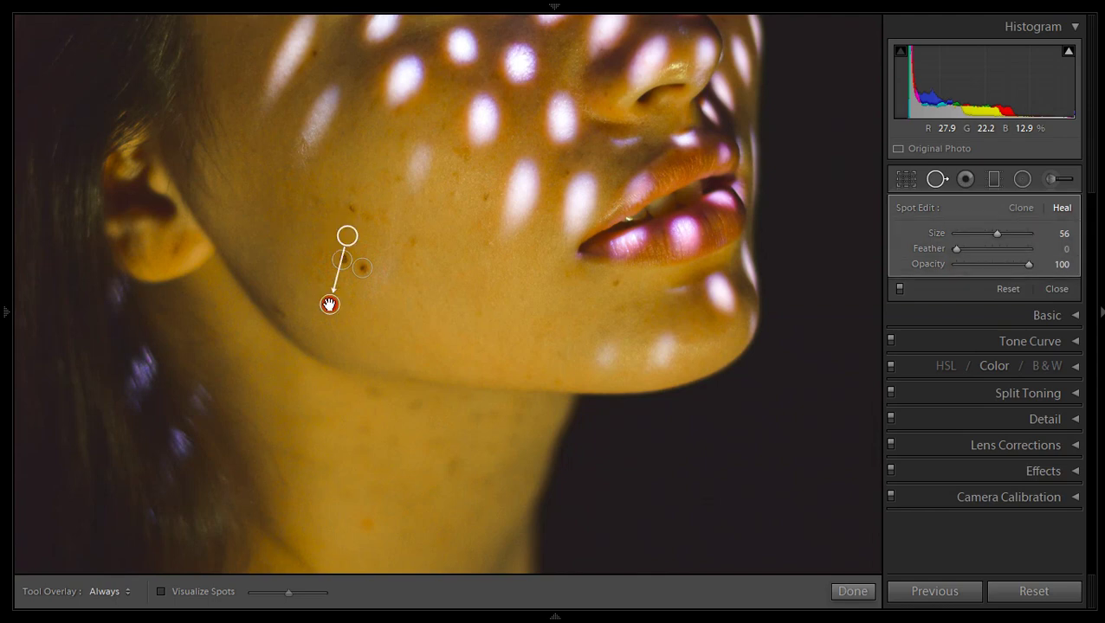
pyautogui.click(414, 243)
pyautogui.click(353, 208)
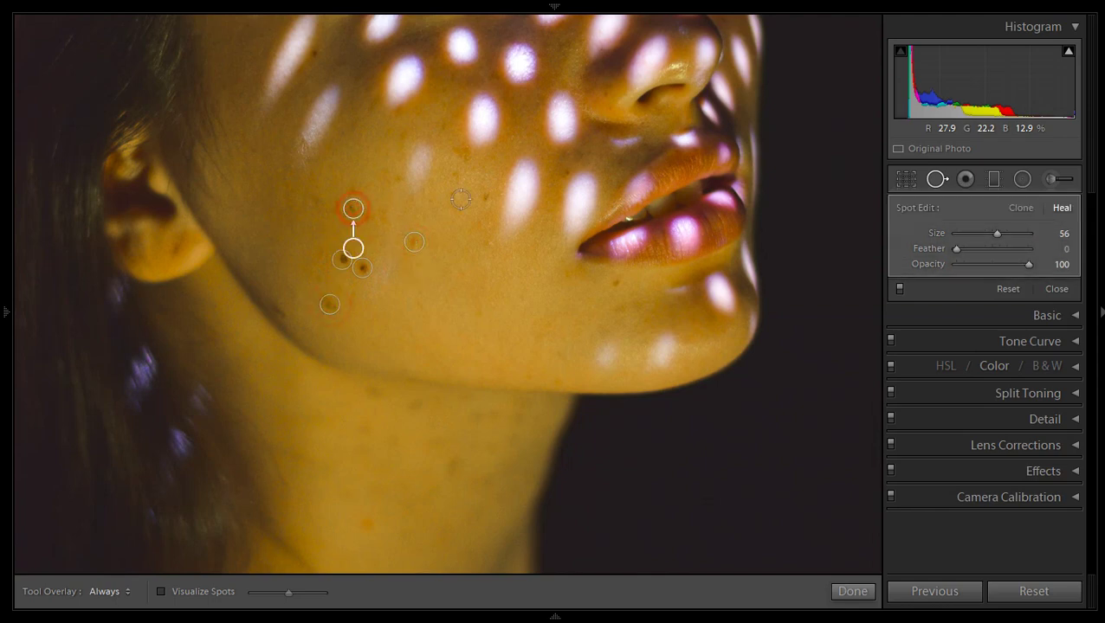
pyautogui.click(483, 197)
pyautogui.click(619, 283)
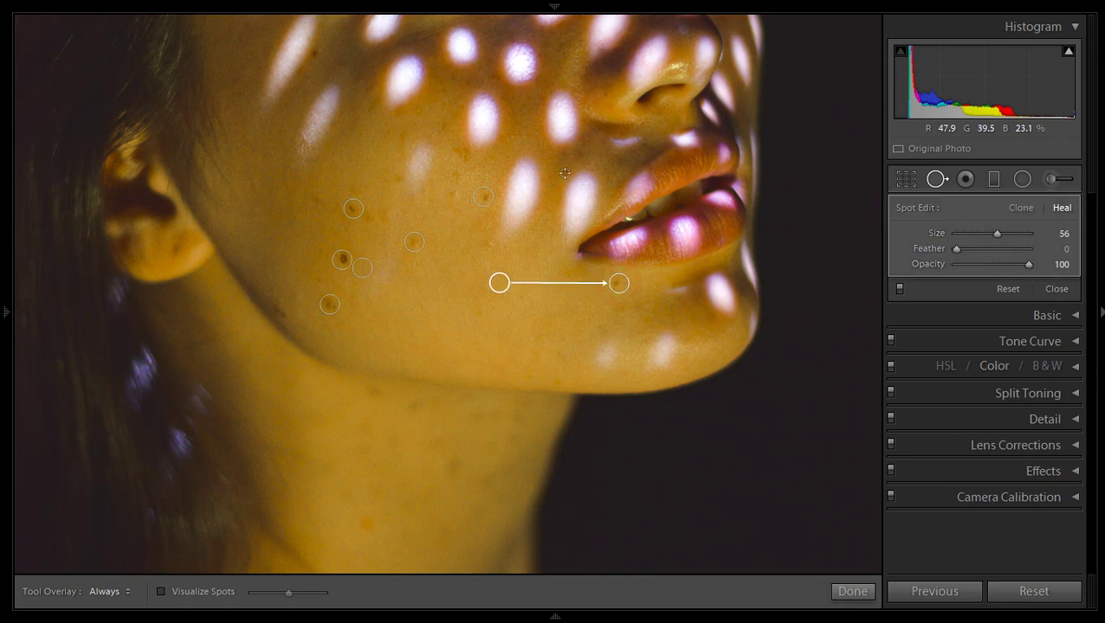
pyautogui.click(567, 173)
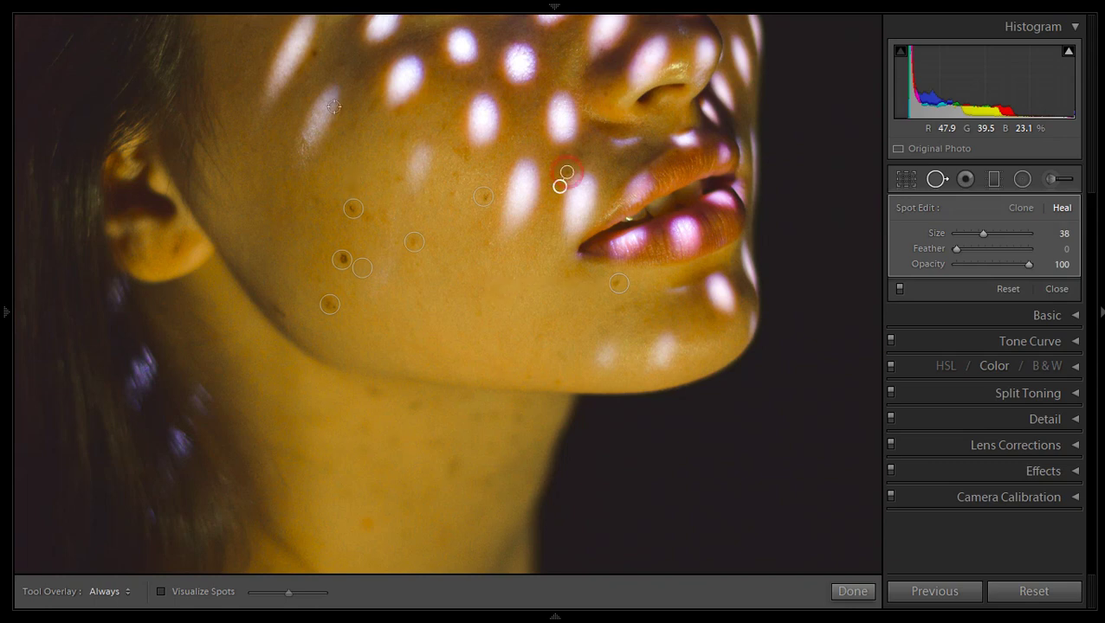
pyautogui.click(313, 55)
pyautogui.click(400, 183)
pyautogui.click(365, 218)
pyautogui.click(452, 196)
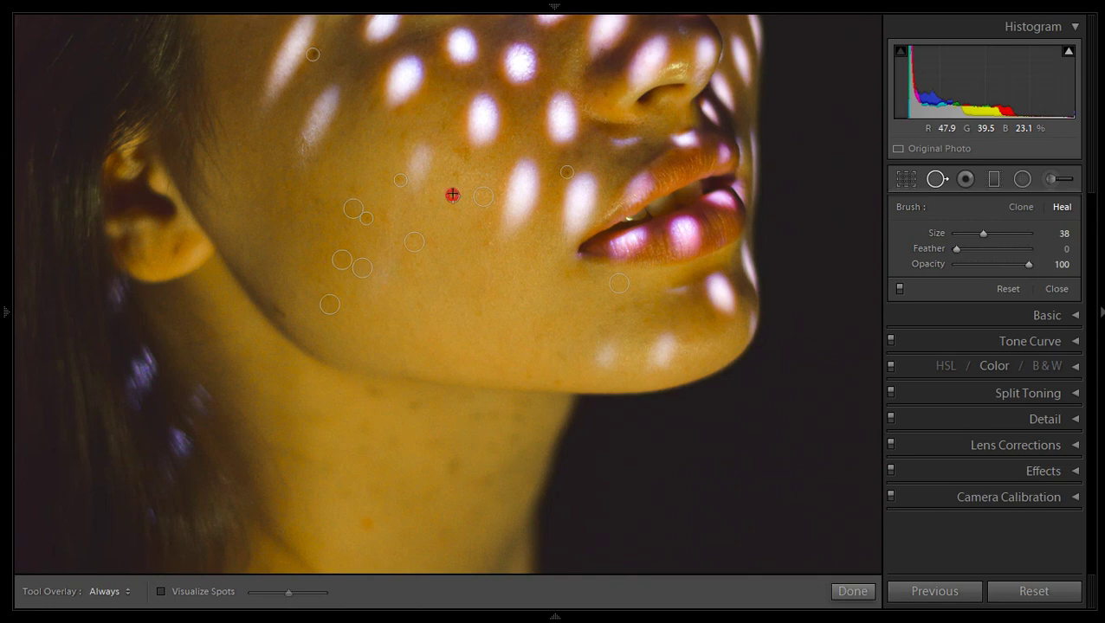
# Heal the blemishes along the jawline, down the neck and under the chin
pyautogui.click(286, 317)
pyautogui.click(371, 391)
pyautogui.click(413, 404)
pyautogui.click(455, 468)
pyautogui.click(477, 415)
pyautogui.click(515, 420)
pyautogui.click(559, 356)
pyautogui.click(489, 244)
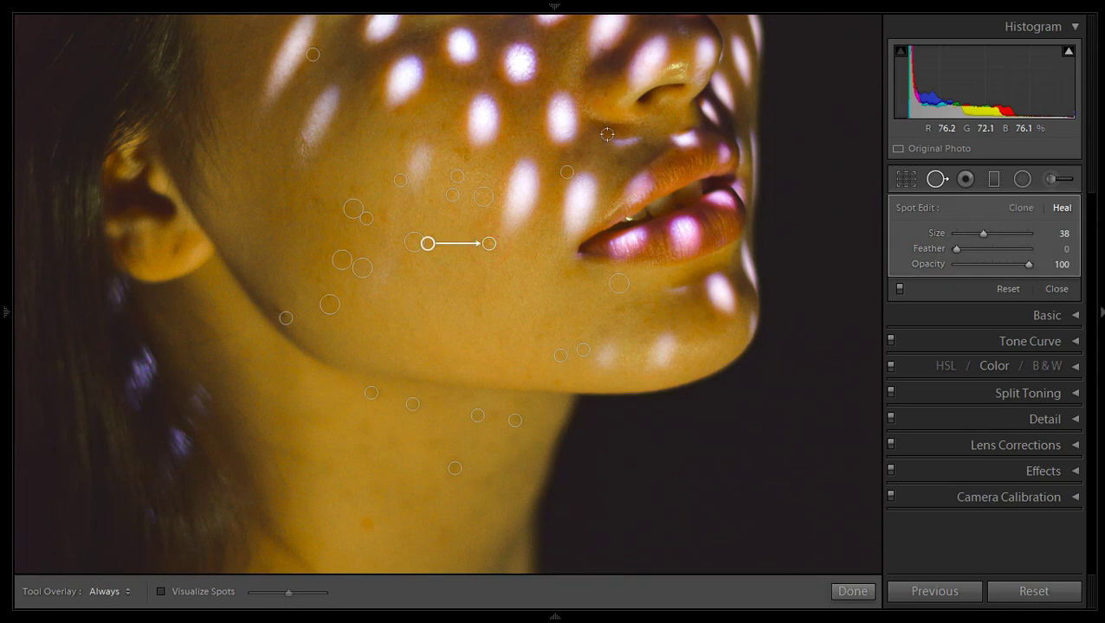
# Heal the spots on the nose, upper cheek, beside the ear and on the chin
pyautogui.click(605, 92)
pyautogui.click(442, 126)
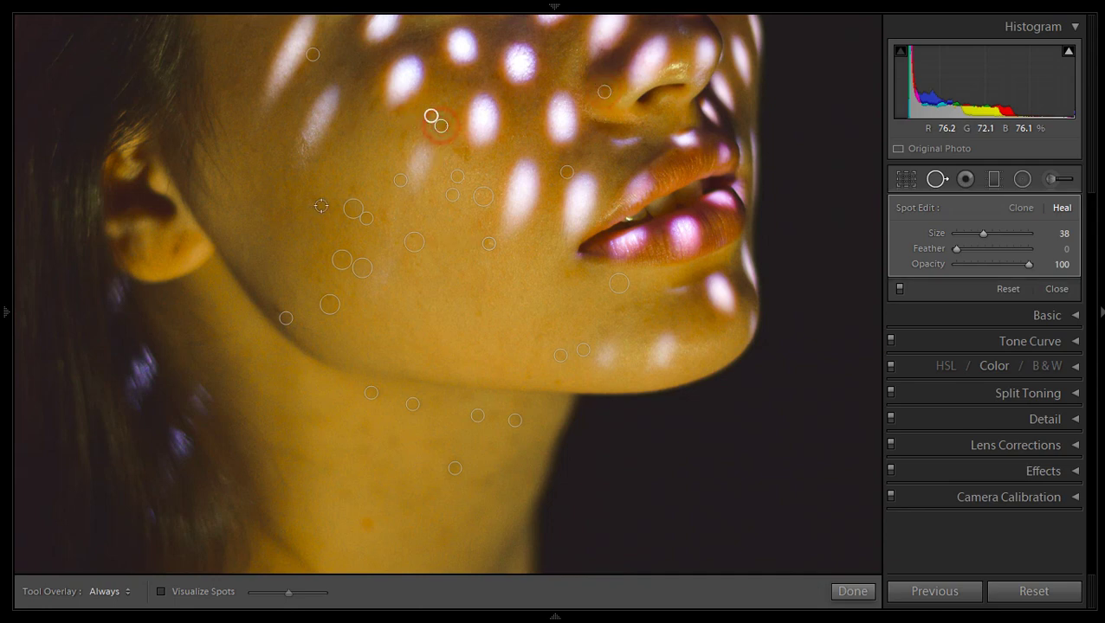
pyautogui.click(243, 245)
pyautogui.click(269, 242)
pyautogui.click(541, 333)
pyautogui.click(522, 297)
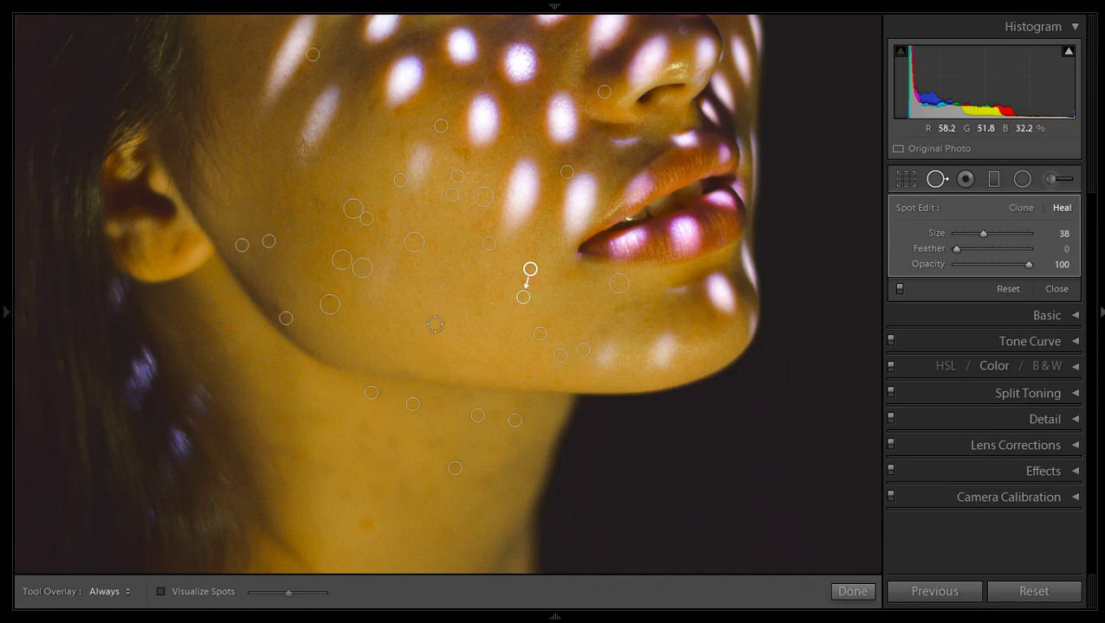
# Heal two blemishes below the eye, then fit the whole photo and close Spot Removal
pyautogui.moveTo(441, 287); pyautogui.dragTo(443, 497)
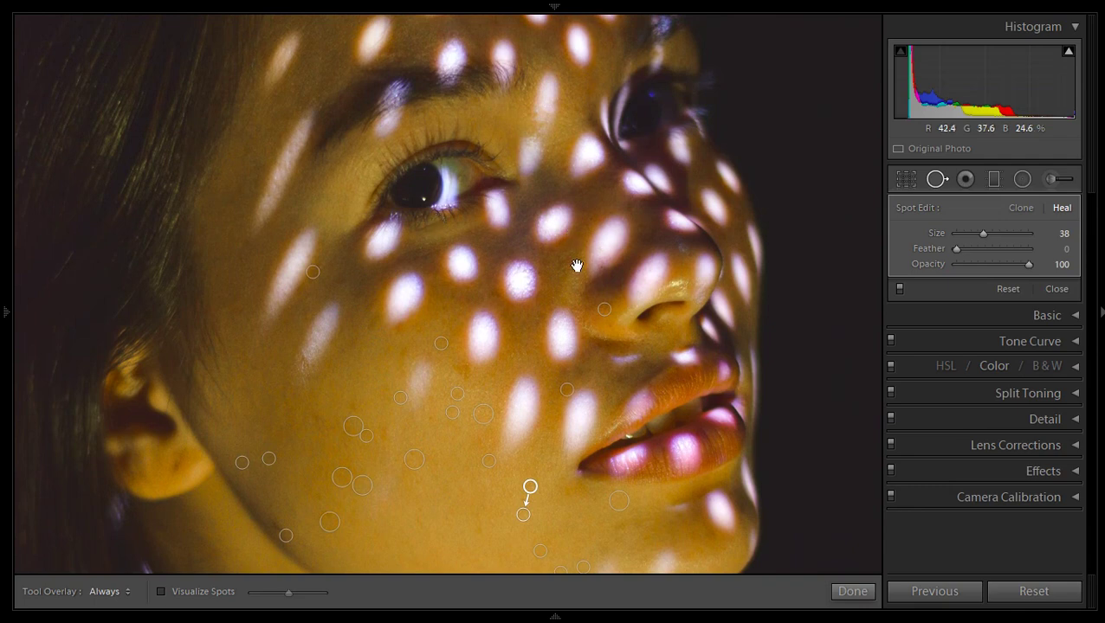
pyautogui.moveTo(581, 291); pyautogui.dragTo(580, 403)
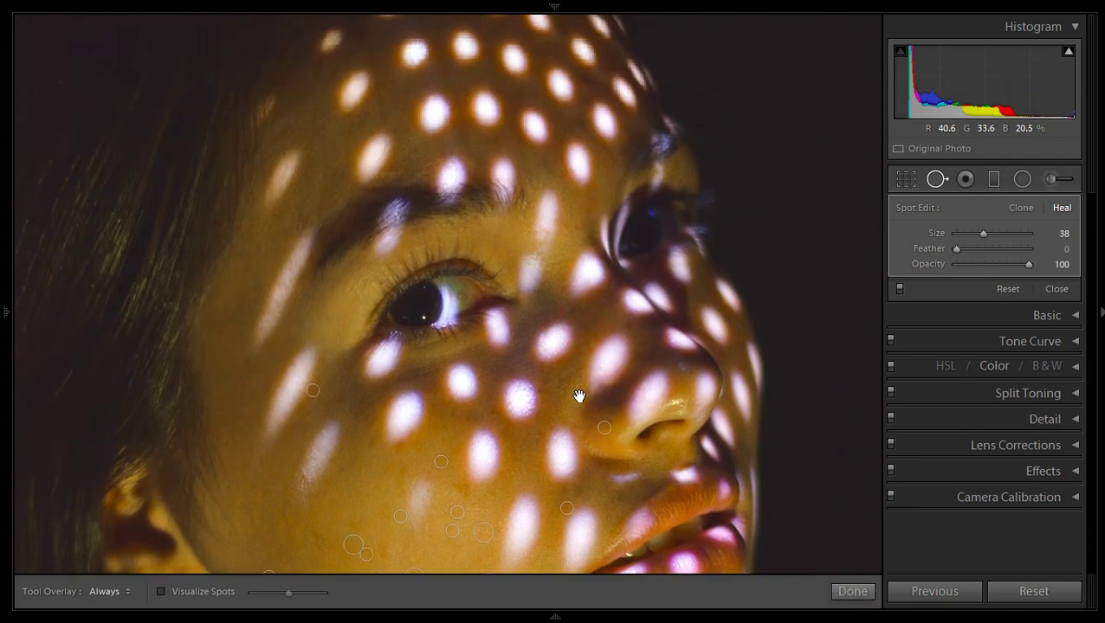
pyautogui.click(322, 361)
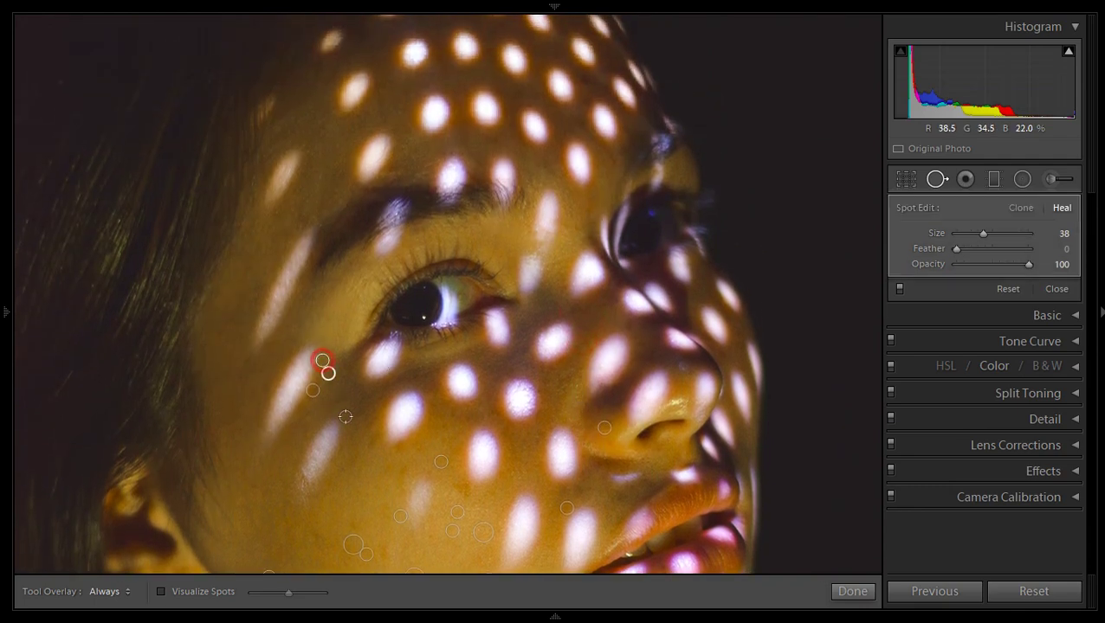
pyautogui.click(446, 427)
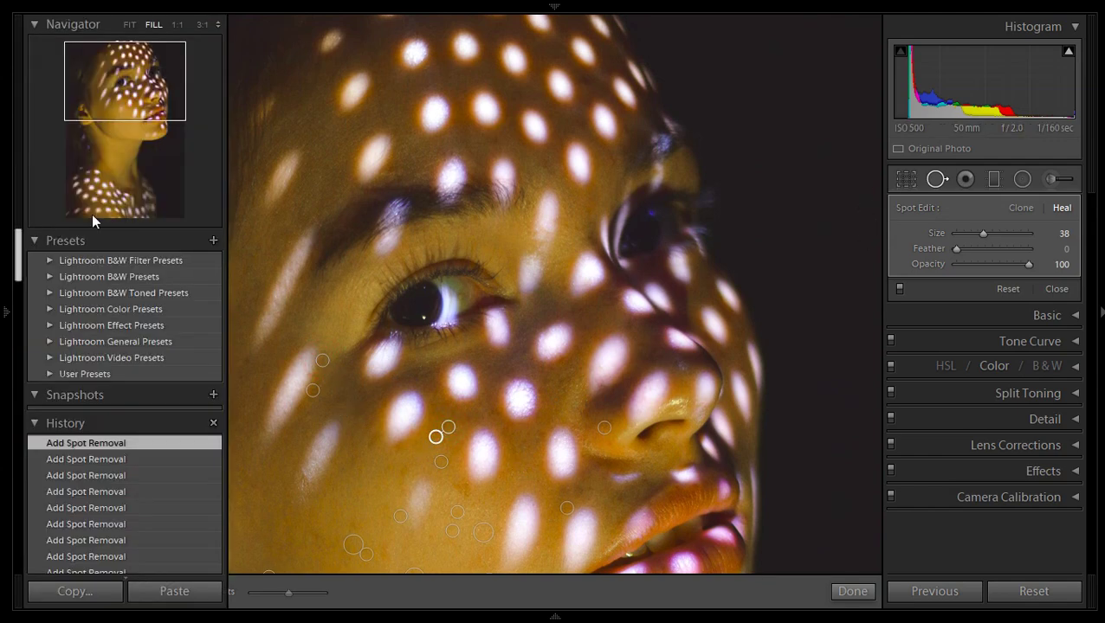
pyautogui.click(130, 25)
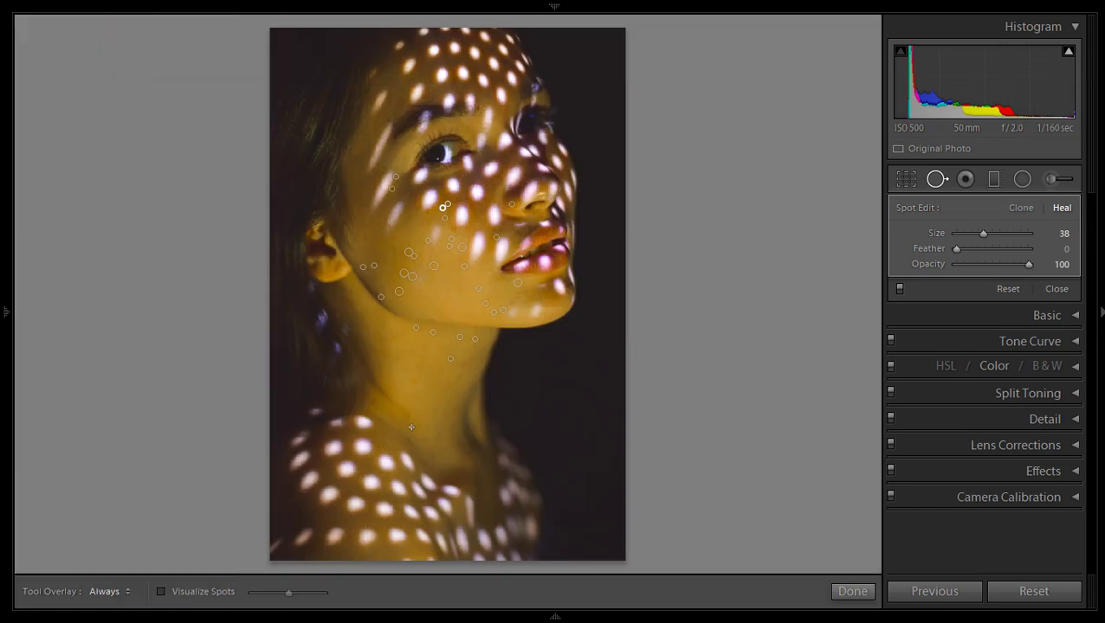
pyautogui.click(850, 591)
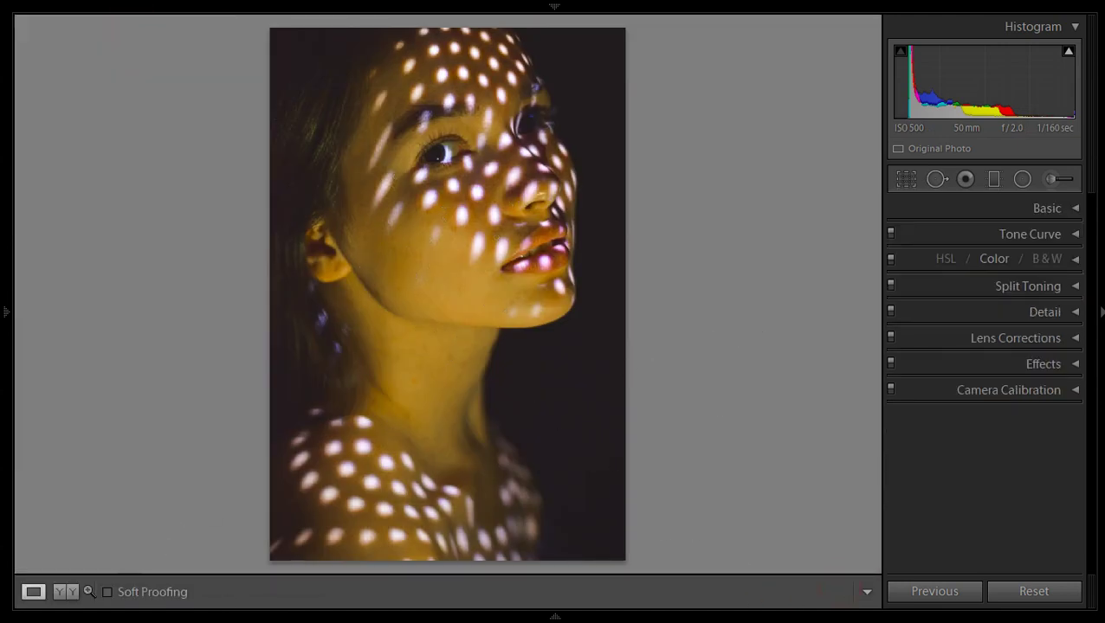
# Turn on the Y|Y Before & After view and review the Basic and Tone Curve settings
pyautogui.click(1098, 309)
pyautogui.click(56, 593)
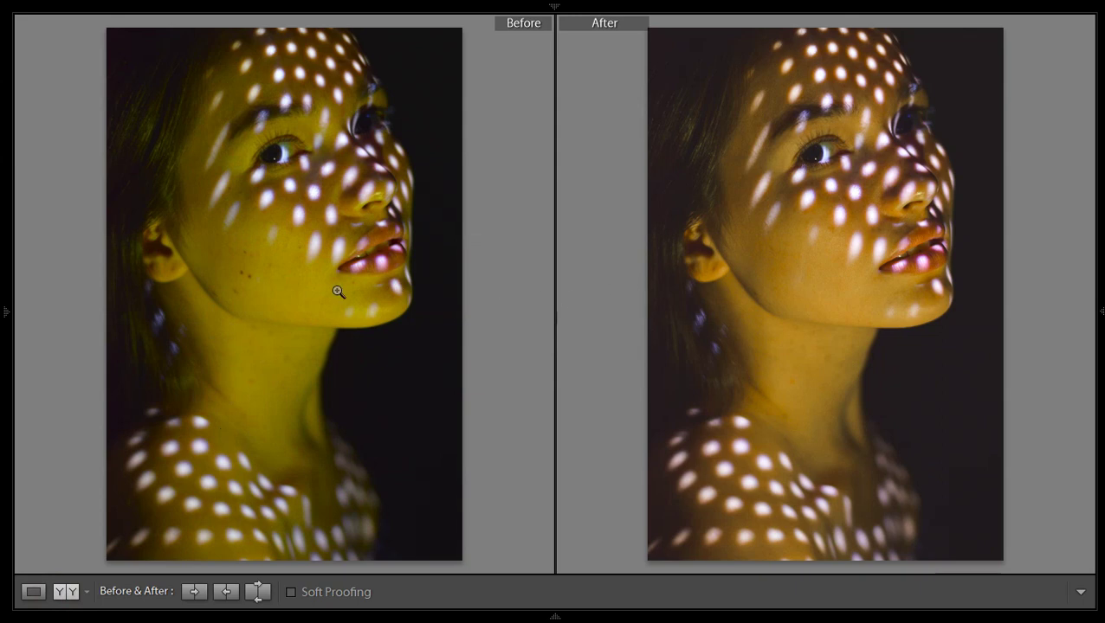
pyautogui.click(1097, 309)
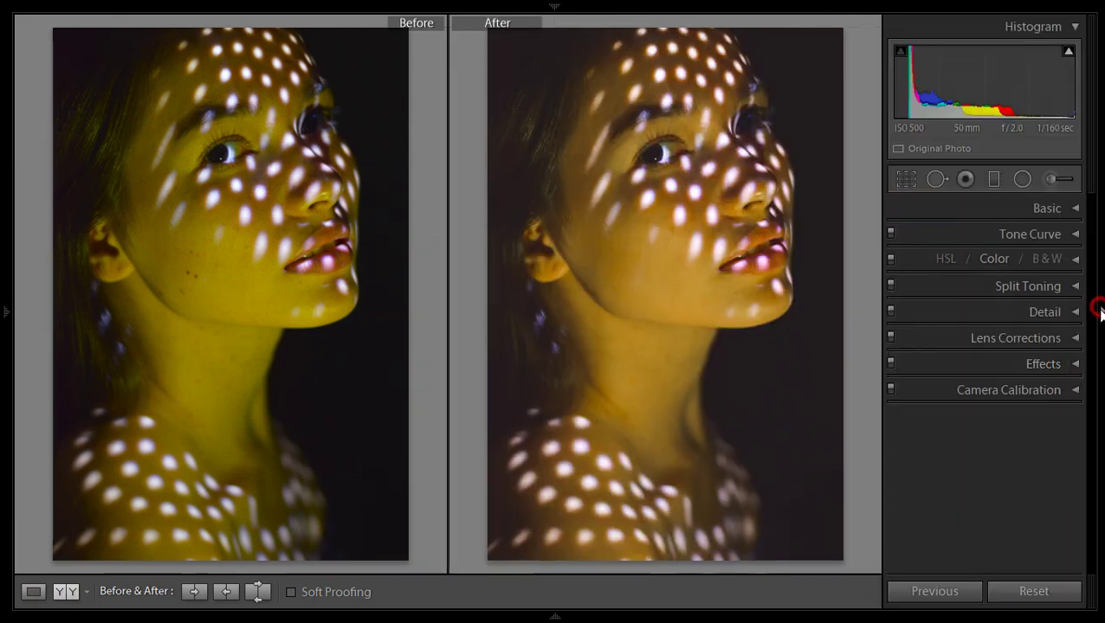
pyautogui.click(1062, 209)
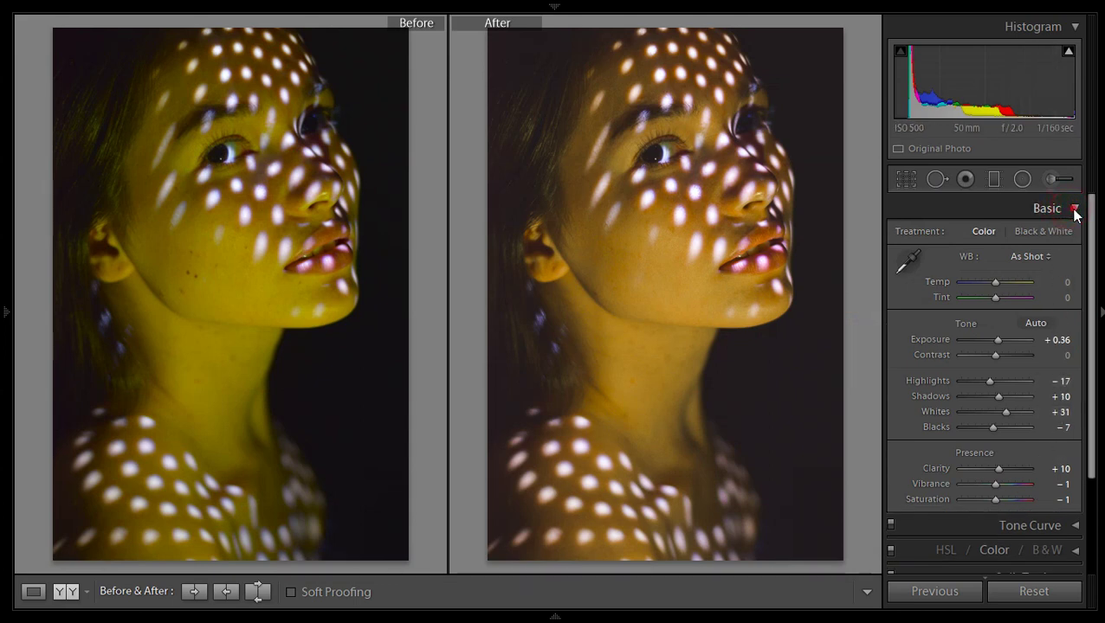
pyautogui.click(1071, 210)
pyautogui.click(1072, 235)
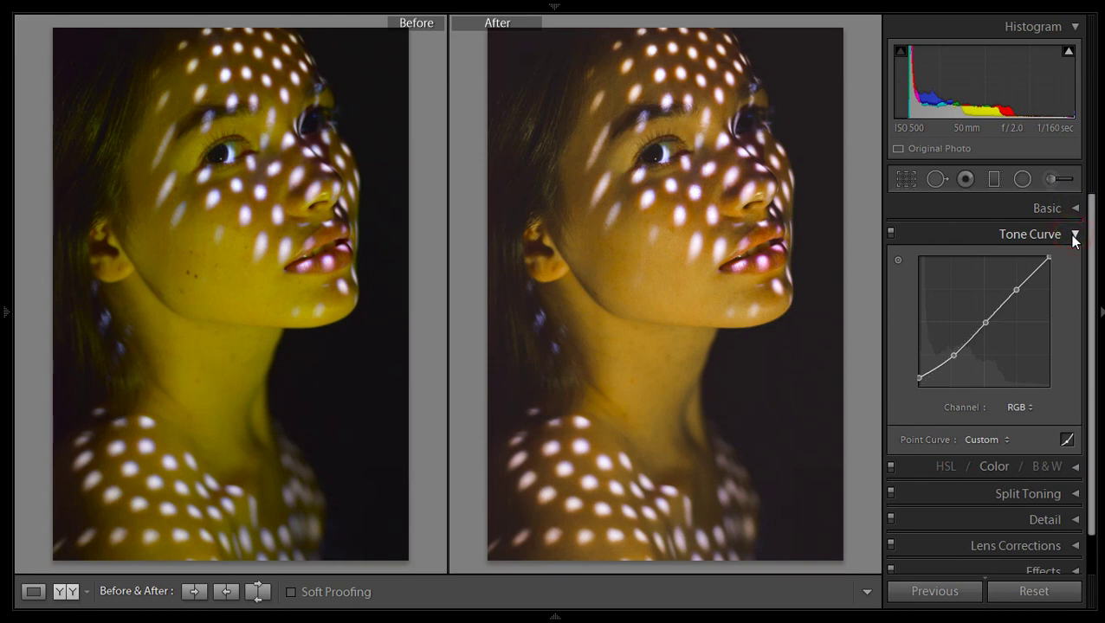
# Review the HSL Orange, Yellow and Green adjustments and the Split Toning settings
pyautogui.click(1074, 235)
pyautogui.click(1073, 260)
pyautogui.click(916, 284)
pyautogui.click(949, 284)
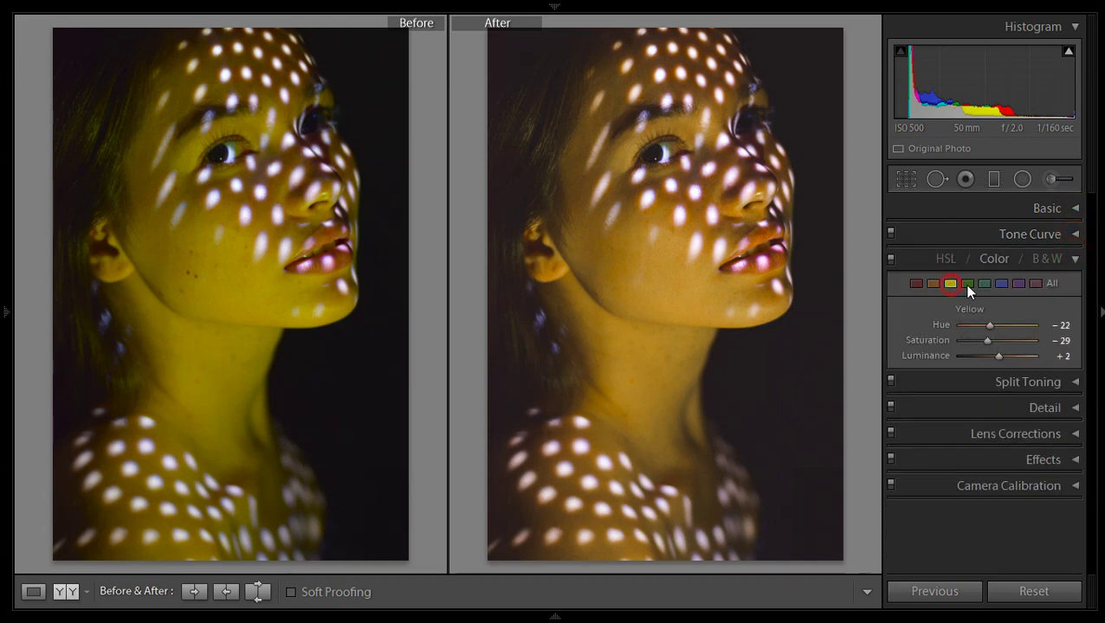
pyautogui.click(1075, 259)
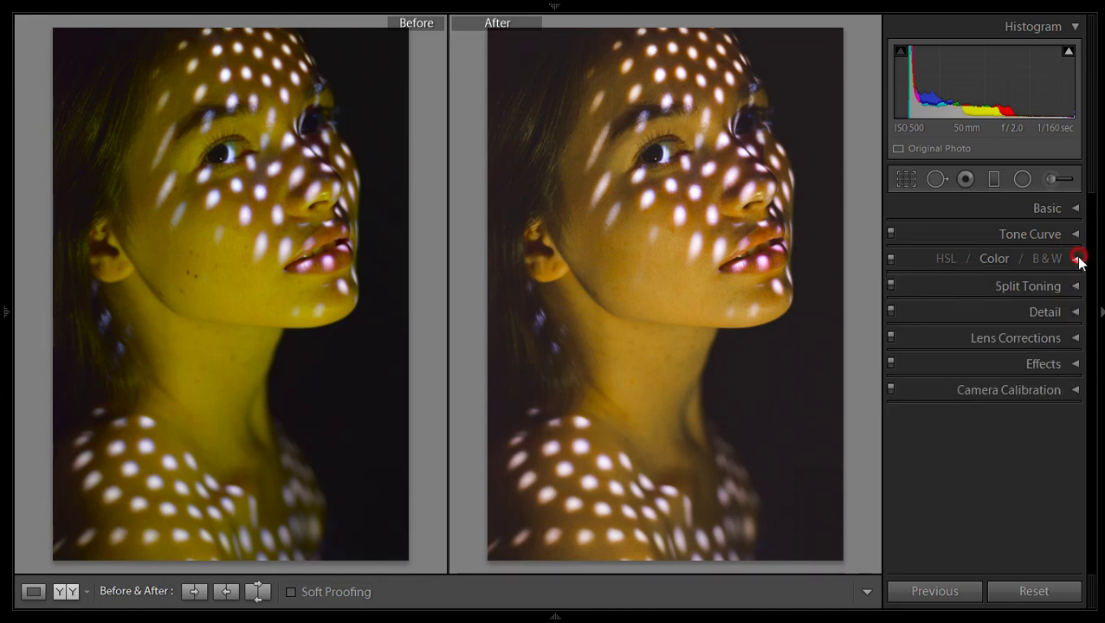
pyautogui.click(1072, 287)
pyautogui.click(1072, 288)
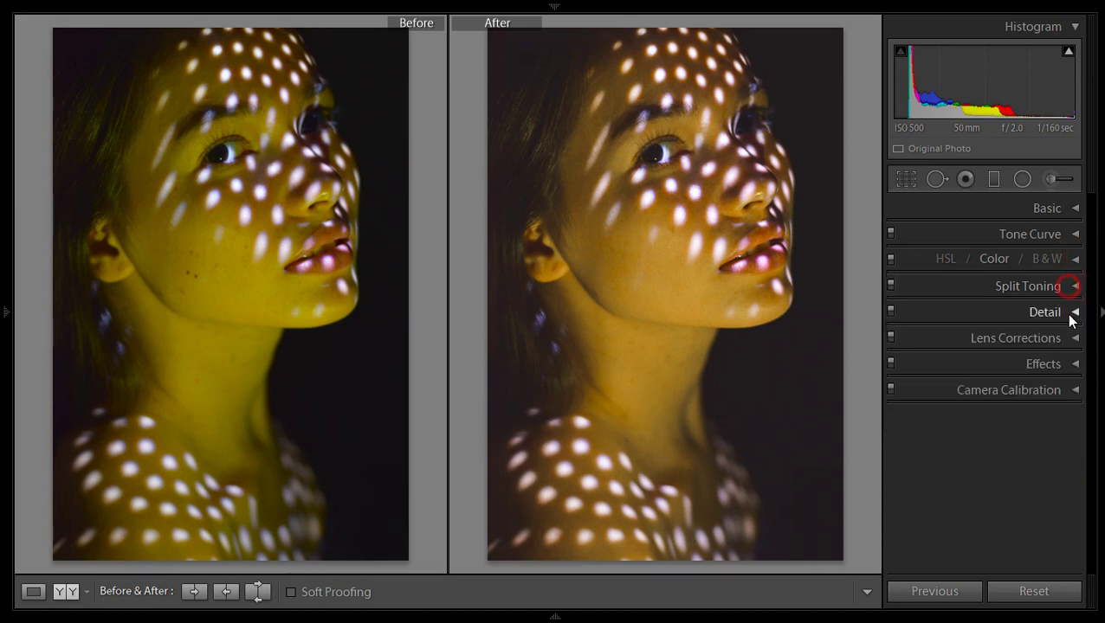
# Review the Detail, Lens Corrections and Calibration settings, then collapse the right panel
pyautogui.click(1072, 317)
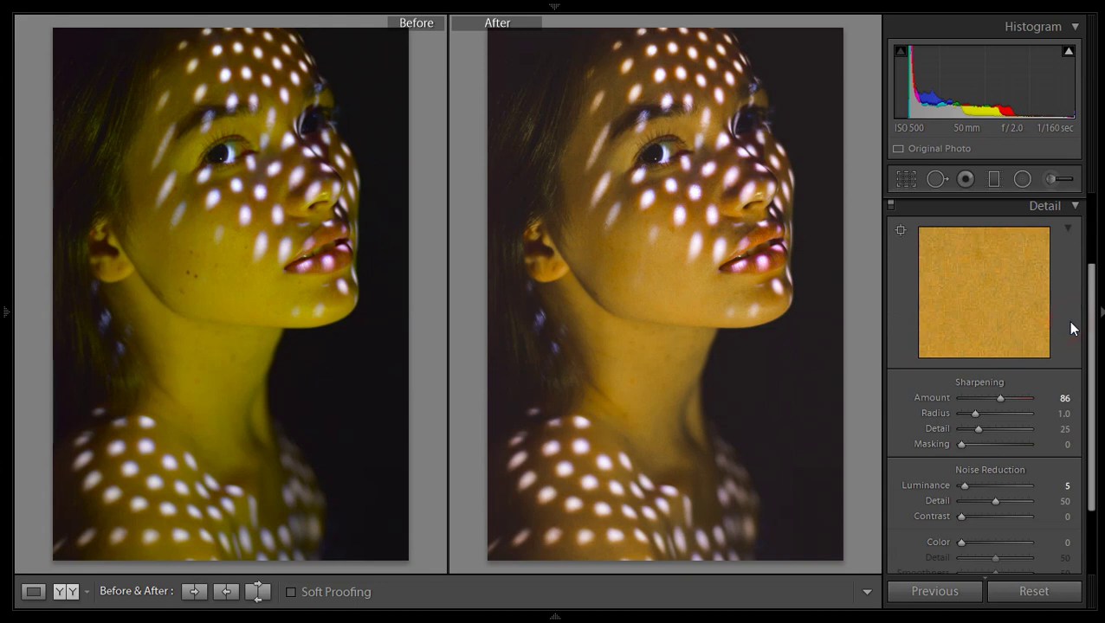
pyautogui.click(1071, 206)
pyautogui.click(1071, 314)
pyautogui.click(1074, 209)
pyautogui.click(1074, 338)
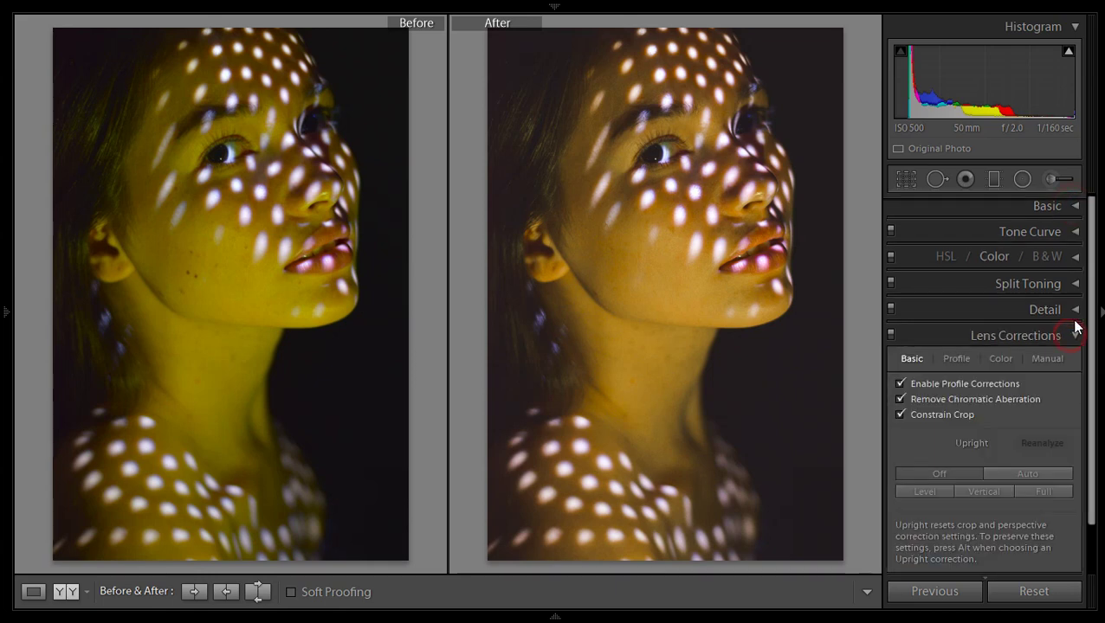
pyautogui.click(1075, 337)
pyautogui.click(1075, 390)
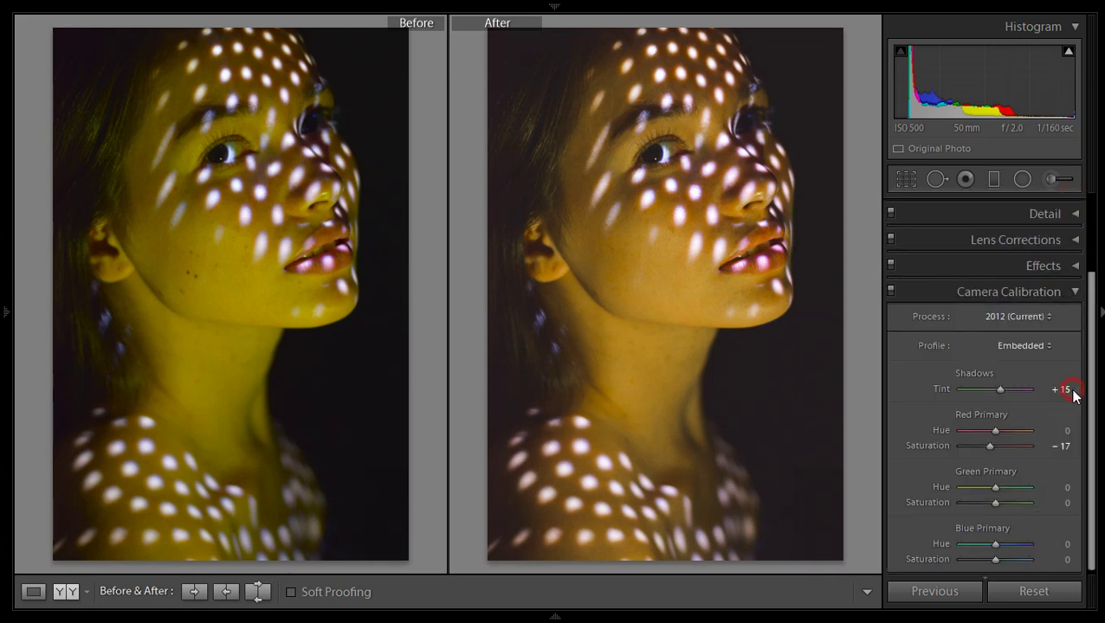
pyautogui.click(1074, 293)
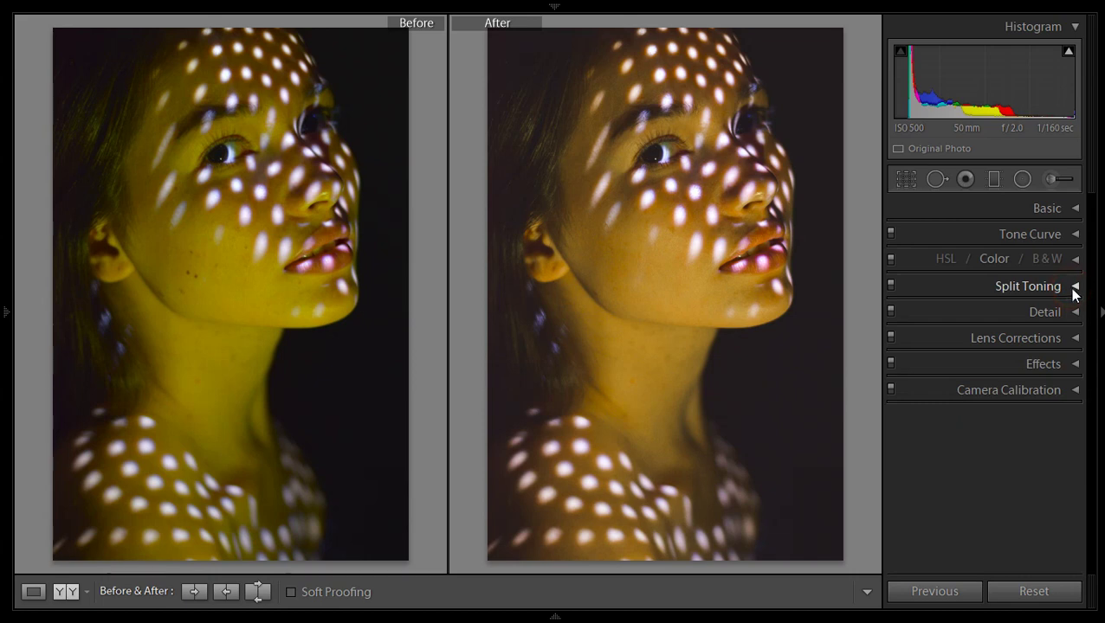
pyautogui.click(1099, 312)
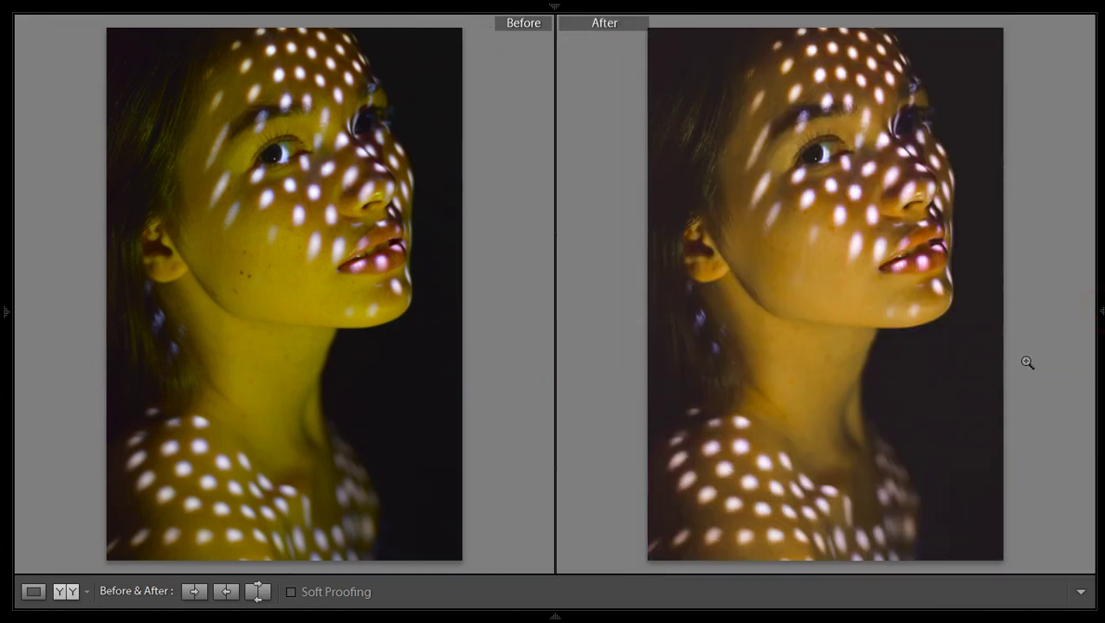